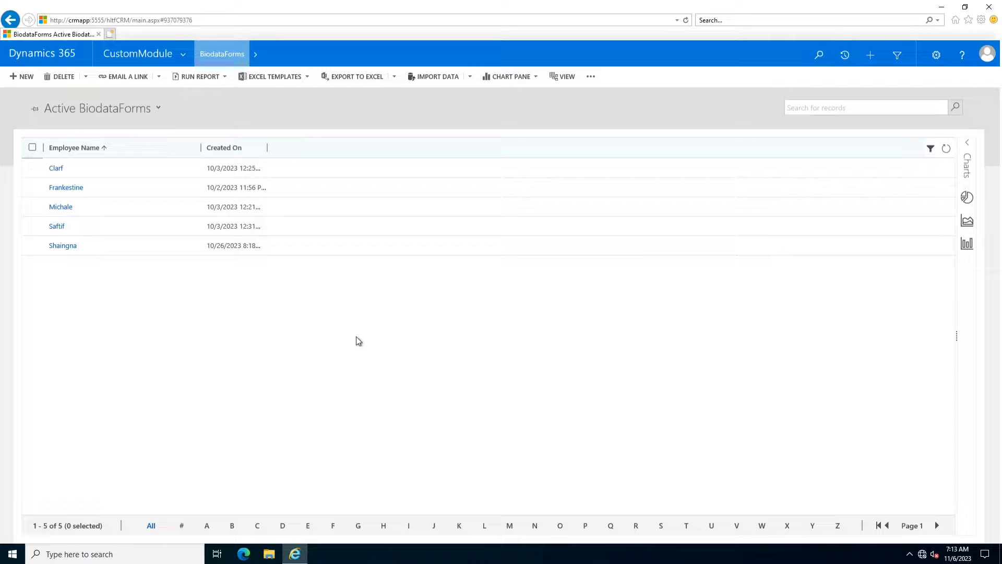
- Start a new BioDataForm record, try a test email address in Employee Name, then delete it
{"action": "left_click", "coordinate": [22, 84]}
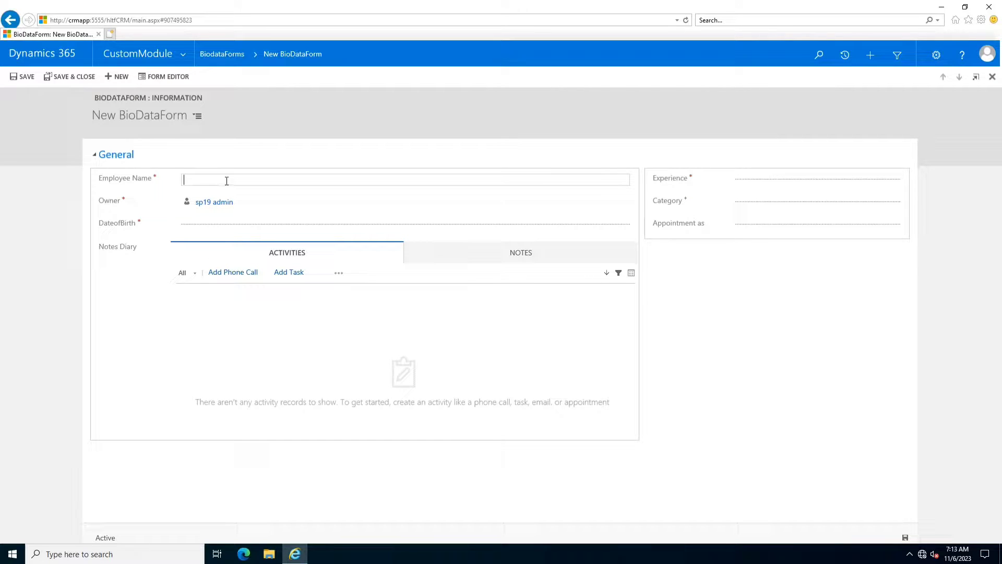
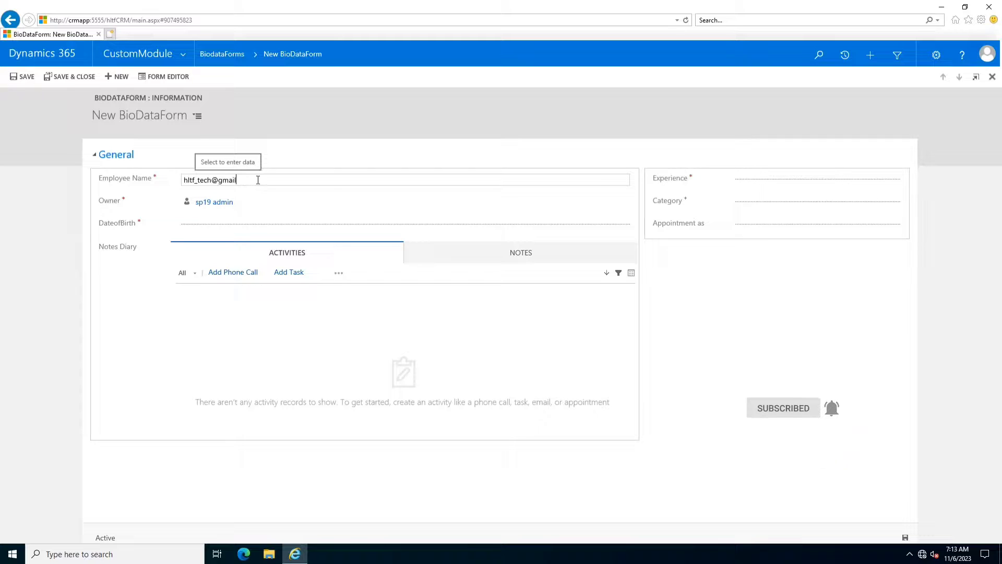
{"action": "left_click", "coordinate": [137, 182]}
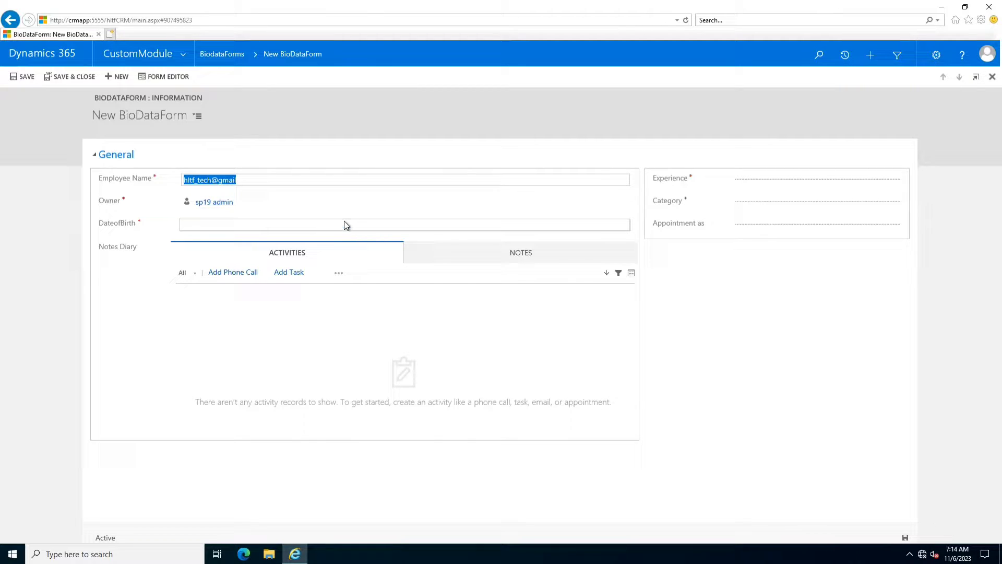
{"action": "key", "text": "BackSpace"}
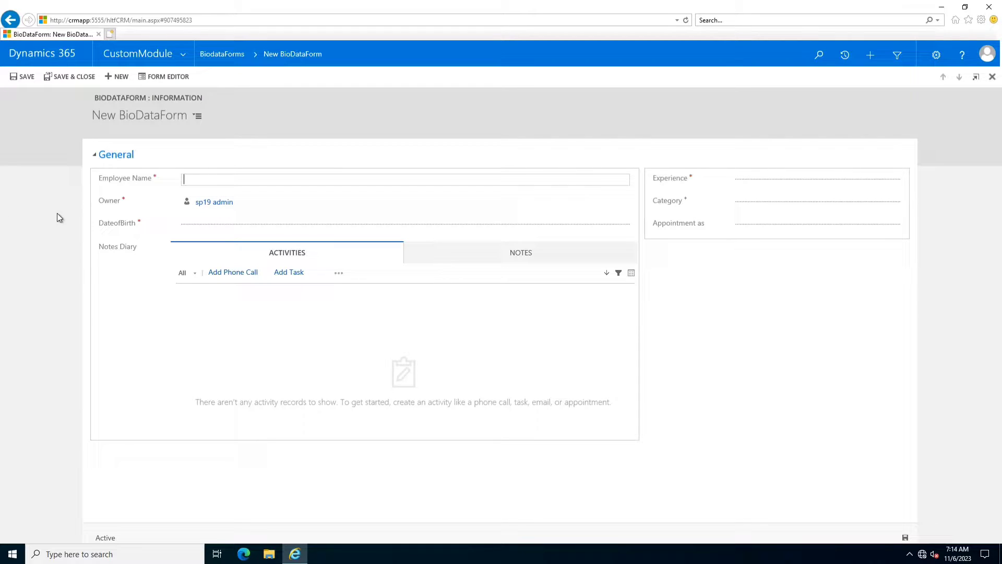
- Leave the unsaved record for the BiodataForms list and go to Settings > Customizations
{"action": "left_click", "coordinate": [26, 214]}
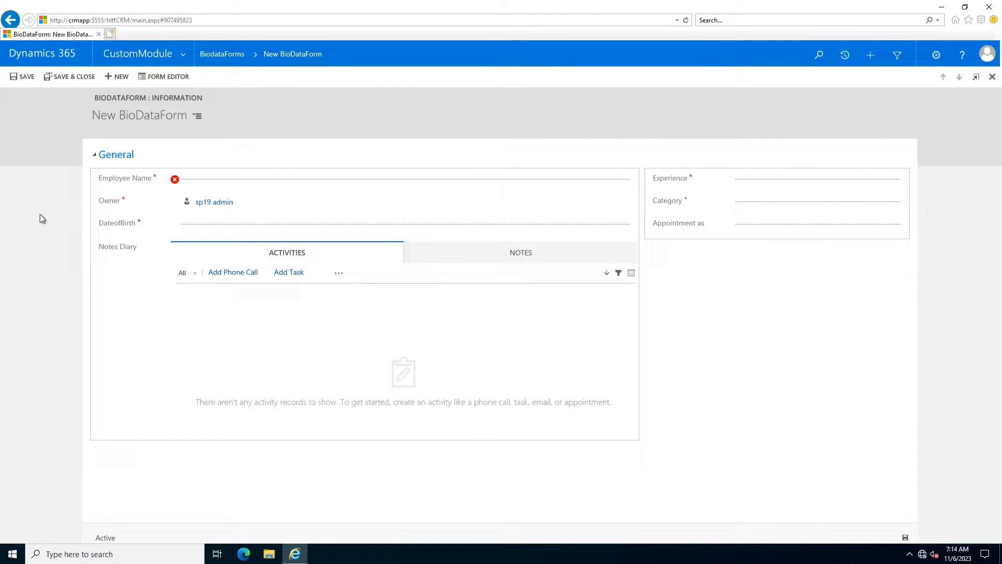
{"action": "left_click", "coordinate": [179, 60]}
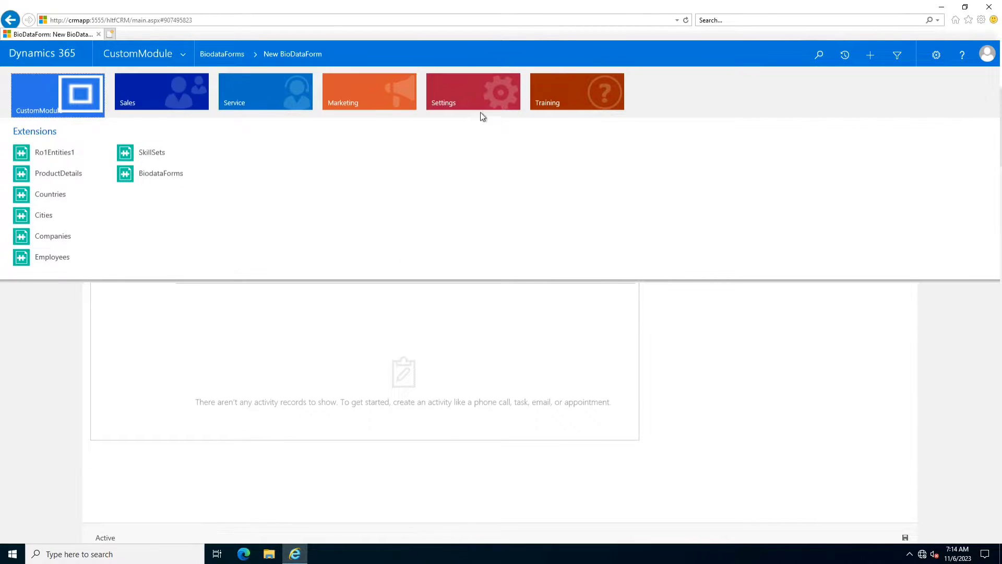
{"action": "left_click", "coordinate": [483, 112]}
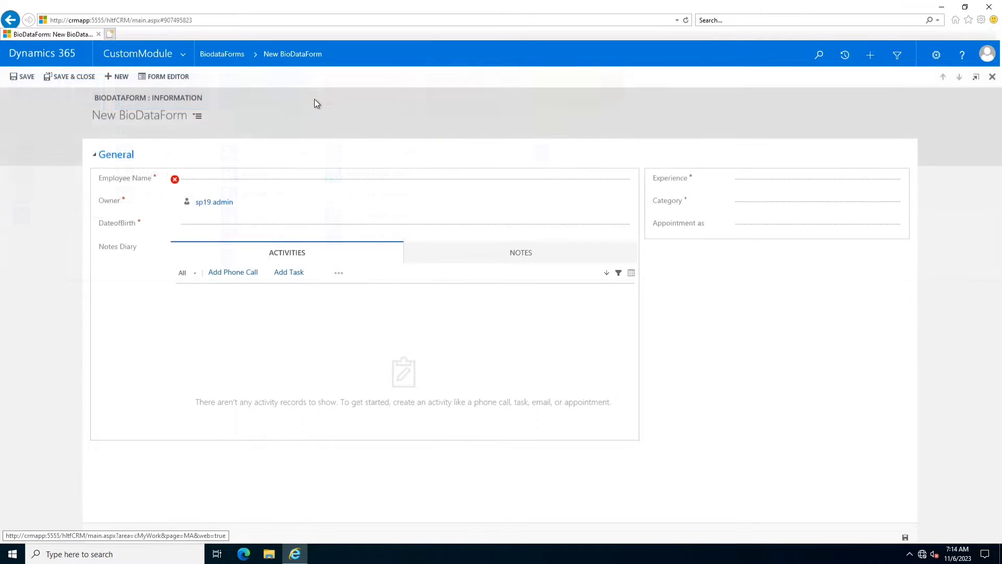
{"action": "left_click", "coordinate": [224, 54]}
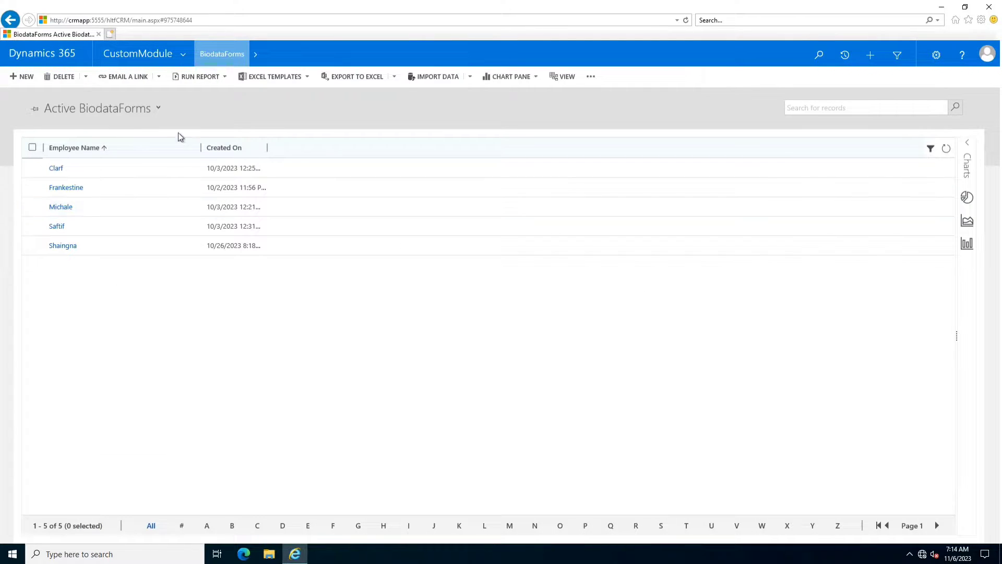
{"action": "left_click", "coordinate": [183, 57]}
{"action": "left_click", "coordinate": [467, 102]}
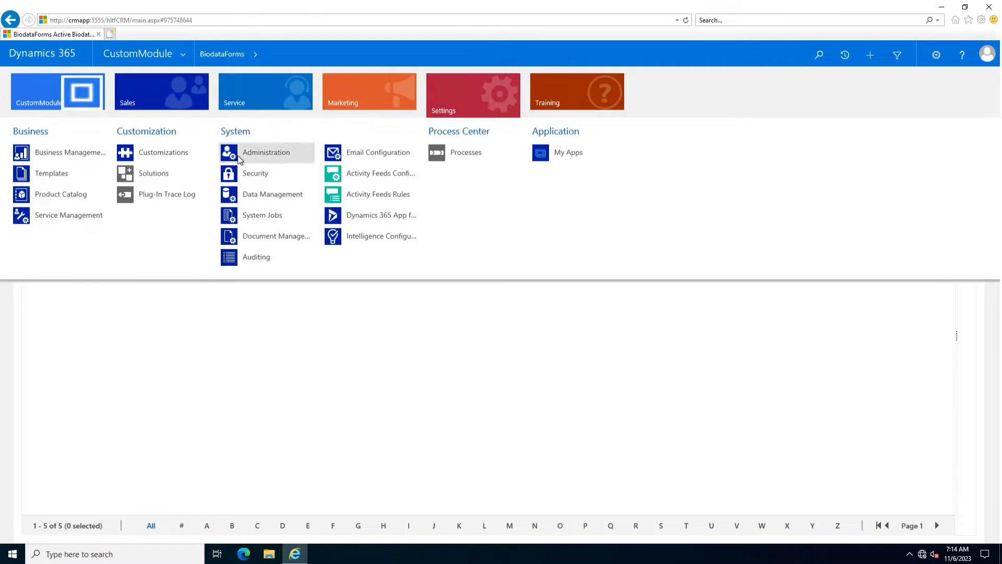
{"action": "left_click", "coordinate": [176, 152]}
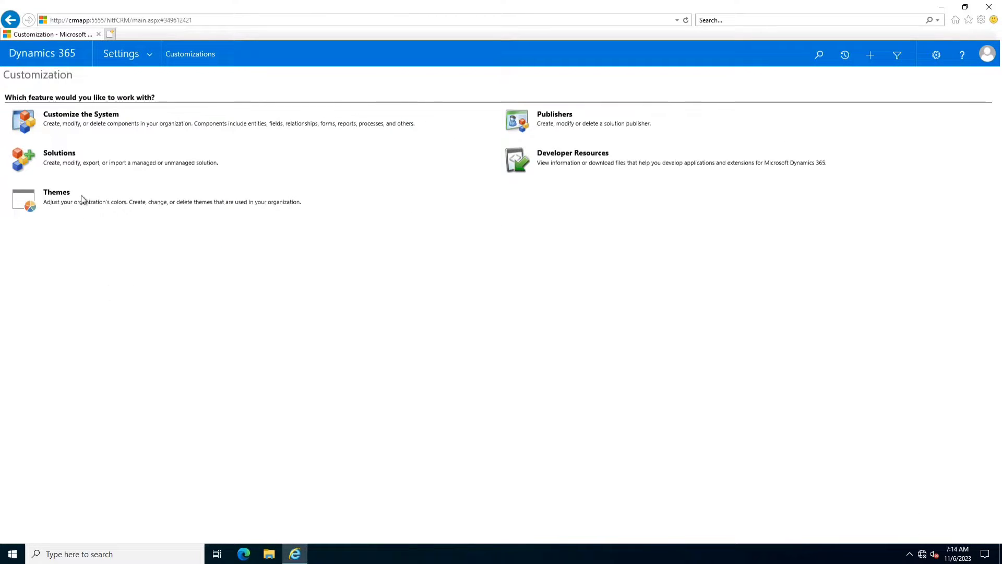
- Open Customize the System full screen and list only the custom entities
{"action": "left_click", "coordinate": [85, 119]}
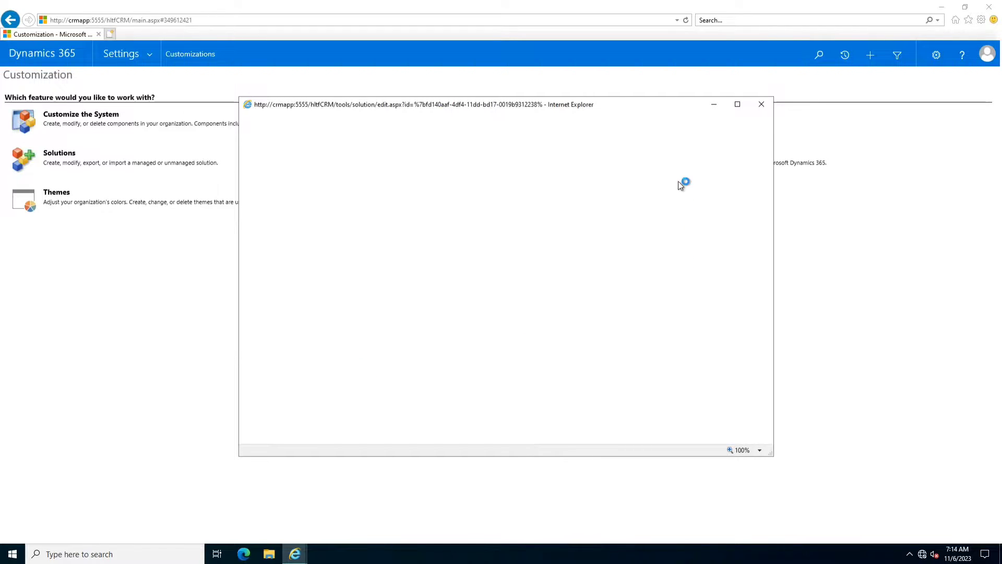
{"action": "left_click", "coordinate": [737, 104]}
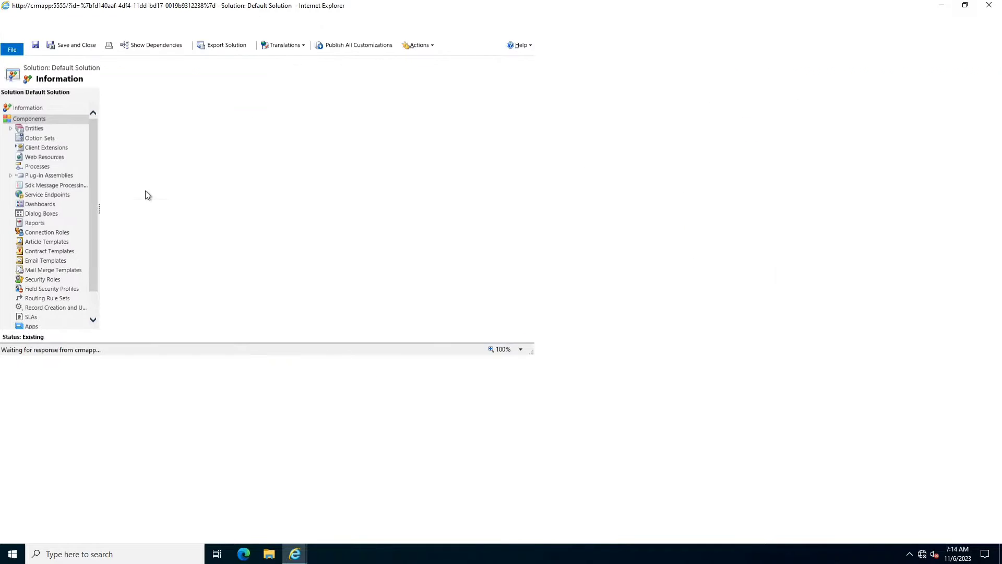
{"action": "left_click", "coordinate": [33, 129]}
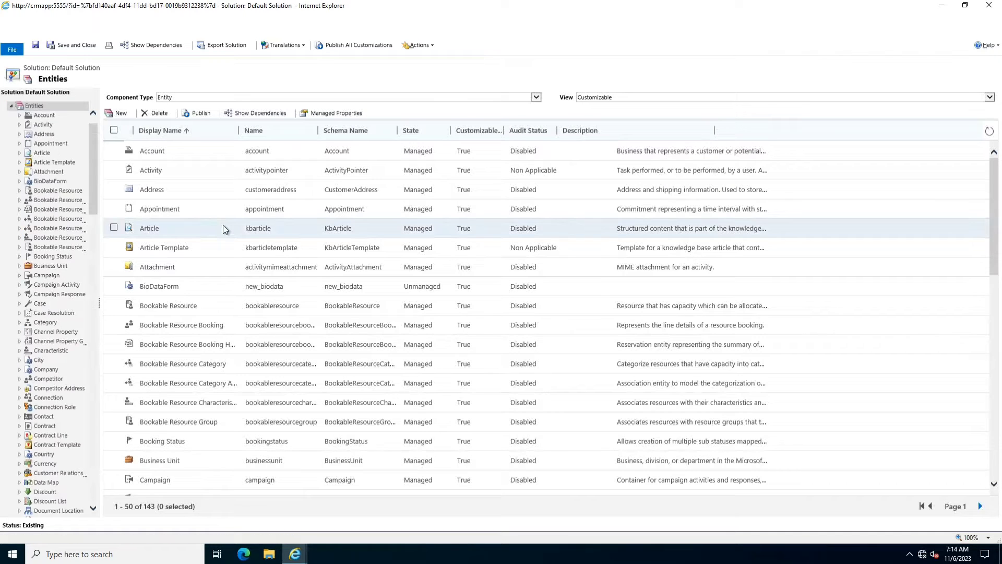
{"action": "left_click", "coordinate": [605, 98]}
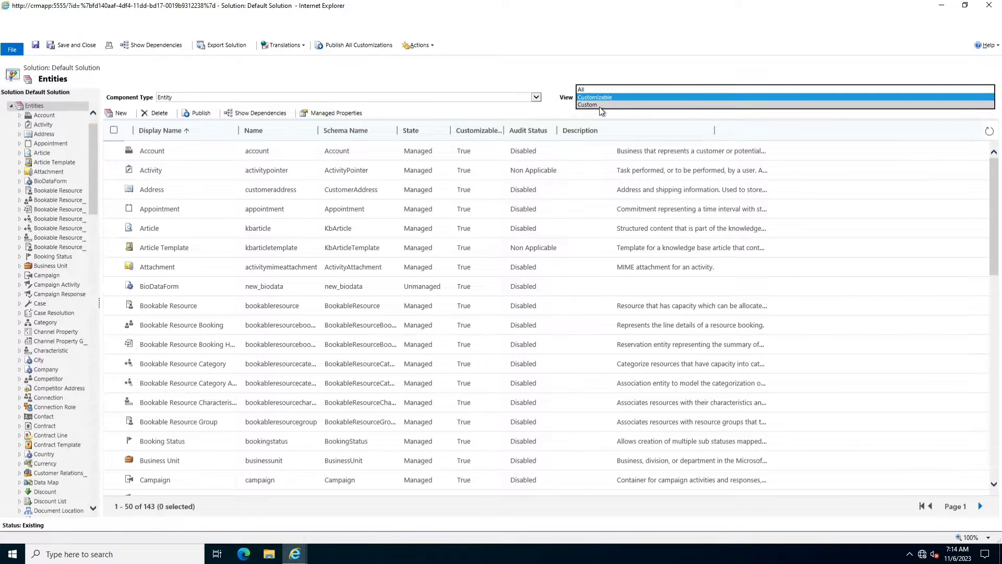
{"action": "left_click", "coordinate": [599, 107]}
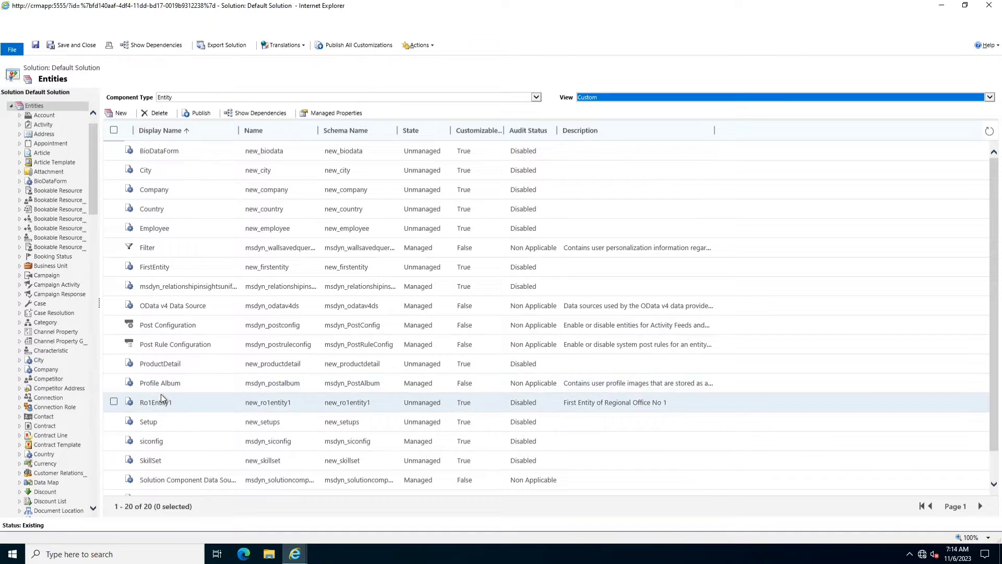
- Expand BioDataForm and filter its Fields view to Custom, showing five fields
{"action": "double_click", "coordinate": [171, 151]}
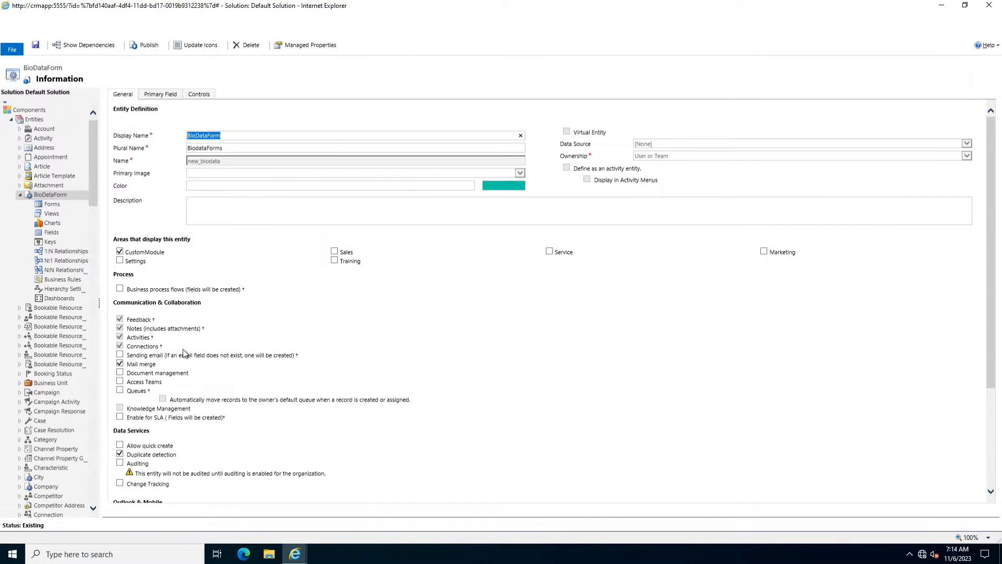
{"action": "left_click", "coordinate": [51, 232]}
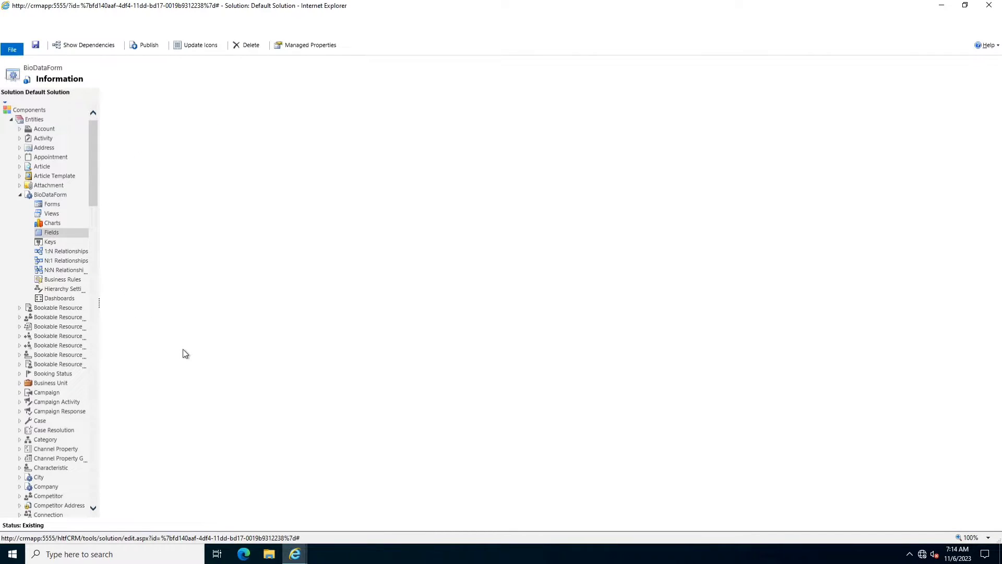
{"action": "left_click", "coordinate": [199, 93]}
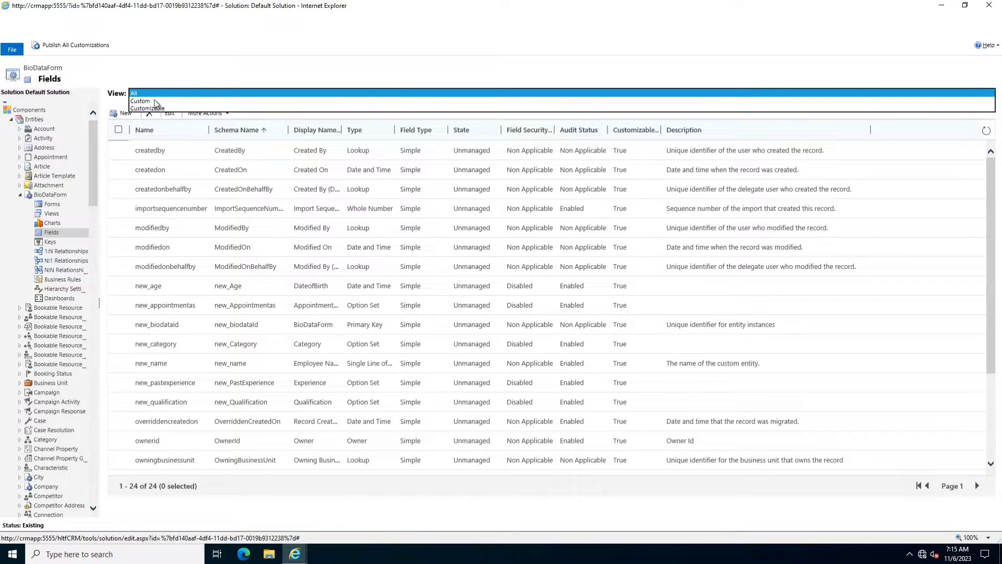
{"action": "left_click", "coordinate": [204, 110]}
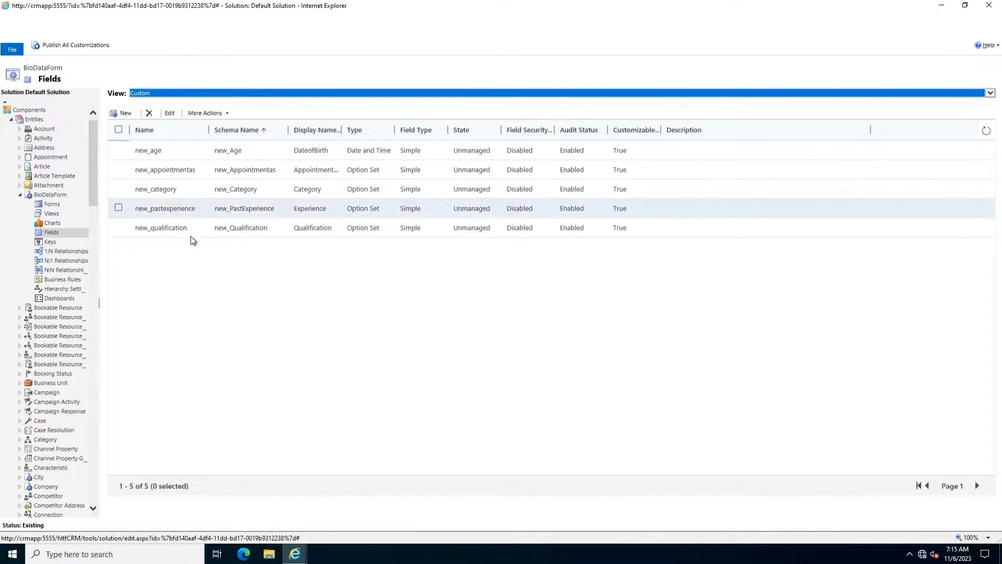
{"action": "left_click", "coordinate": [226, 297]}
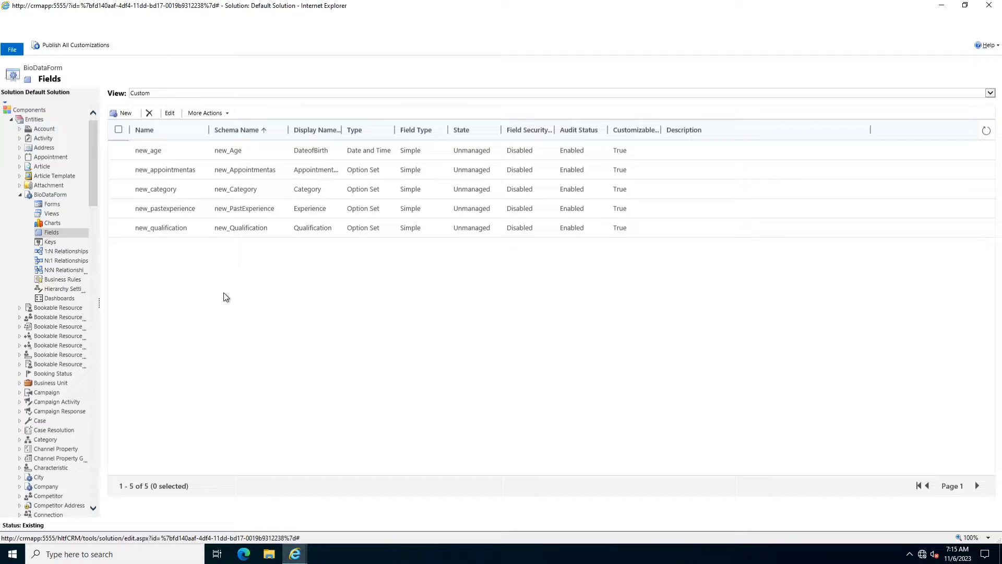
- Create a Simple Single Line of Text field 'email' with Email format, then save and close
{"action": "left_click", "coordinate": [123, 112]}
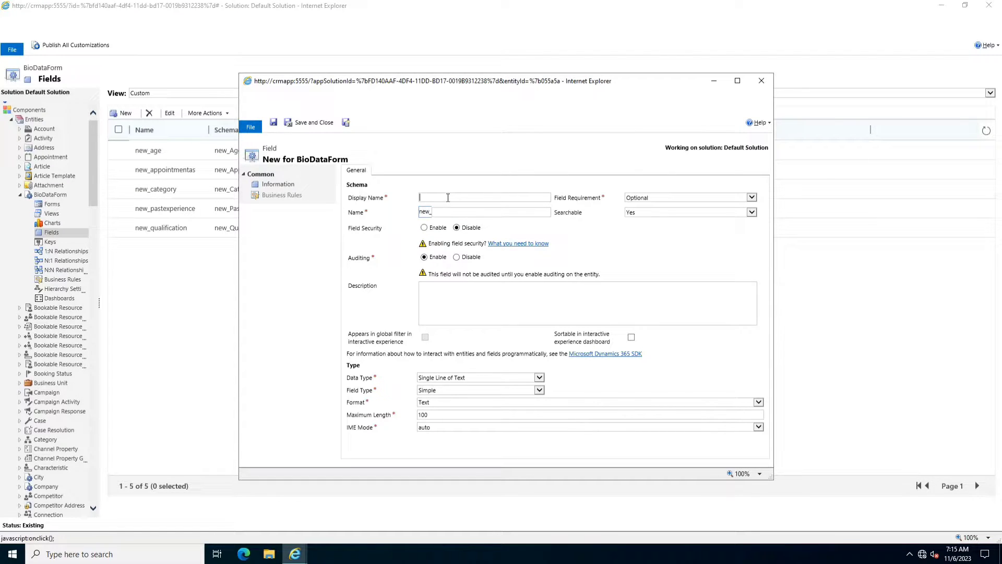
{"action": "type", "text": "email"}
{"action": "left_click", "coordinate": [597, 271]}
{"action": "left_click", "coordinate": [439, 392]}
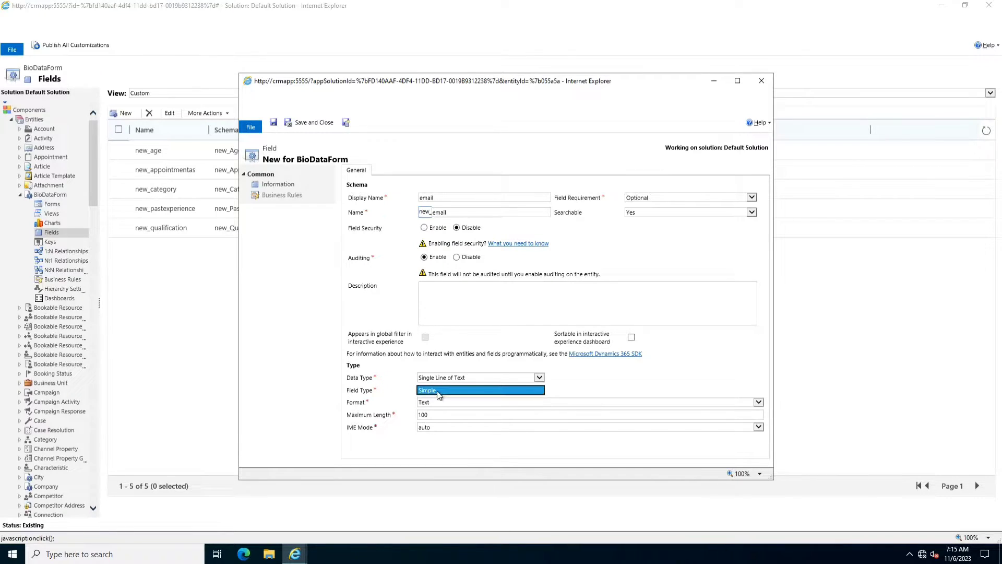
{"action": "left_click", "coordinate": [439, 400]}
{"action": "left_click", "coordinate": [440, 403]}
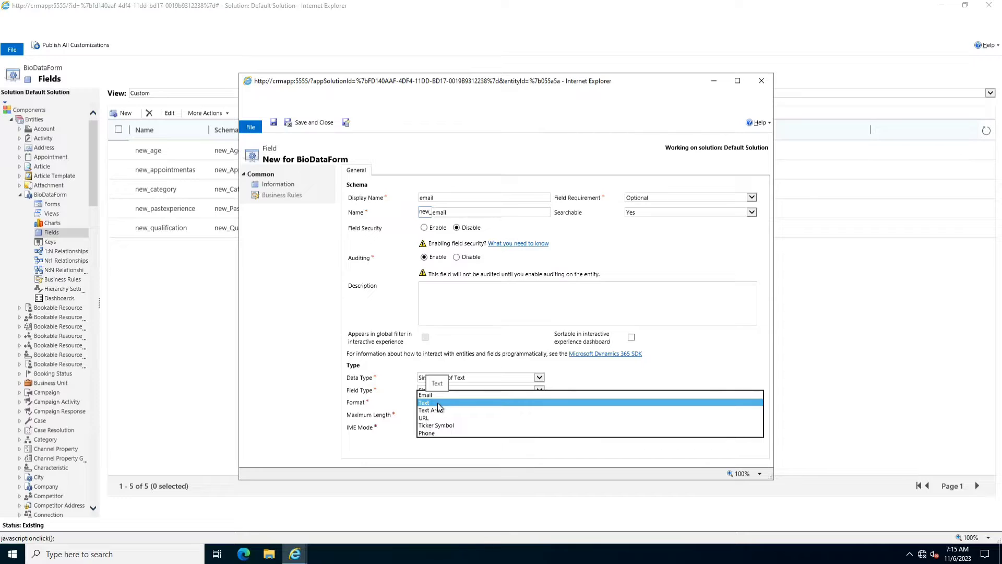
{"action": "left_click", "coordinate": [585, 395]}
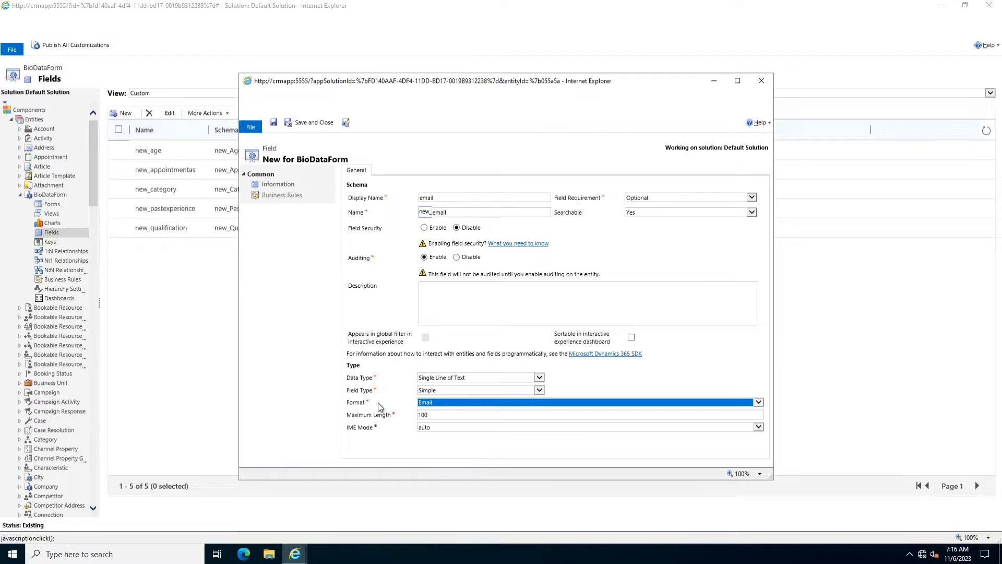
{"action": "left_click", "coordinate": [296, 121]}
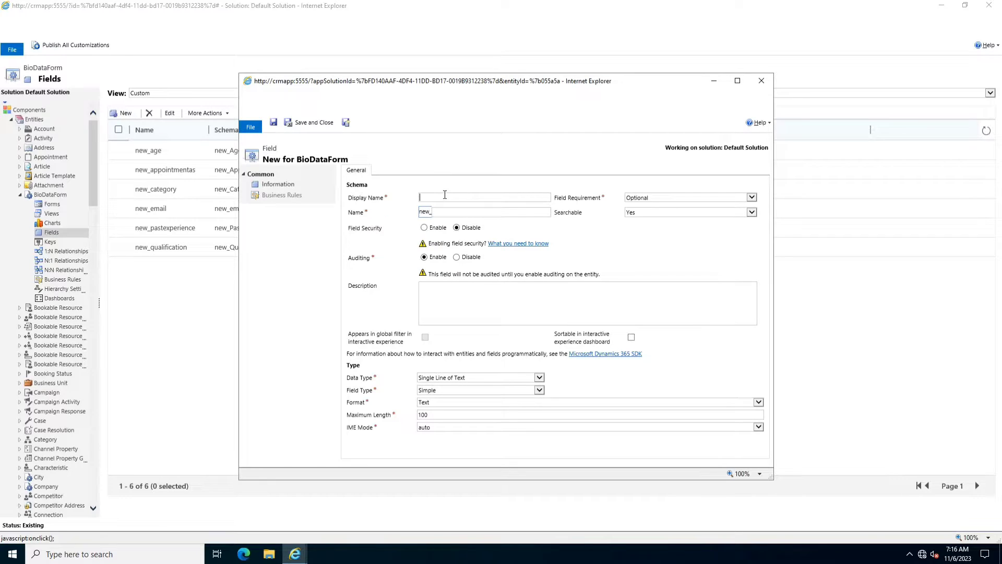
- Create a Single Line of Text field 'Url' with URL format, then save and close
{"action": "type", "text": "Url"}
{"action": "left_click", "coordinate": [465, 402]}
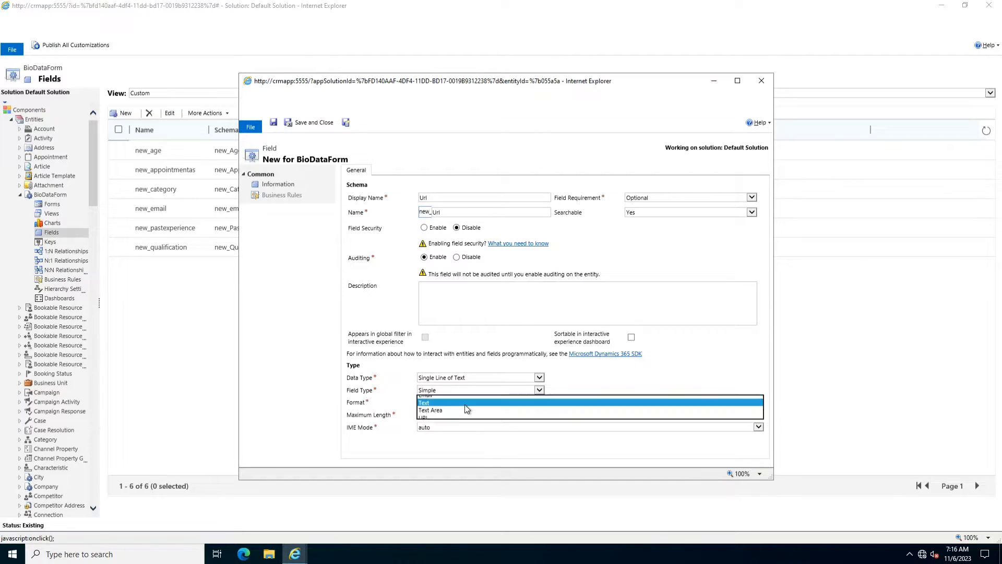
{"action": "left_click", "coordinate": [431, 417]}
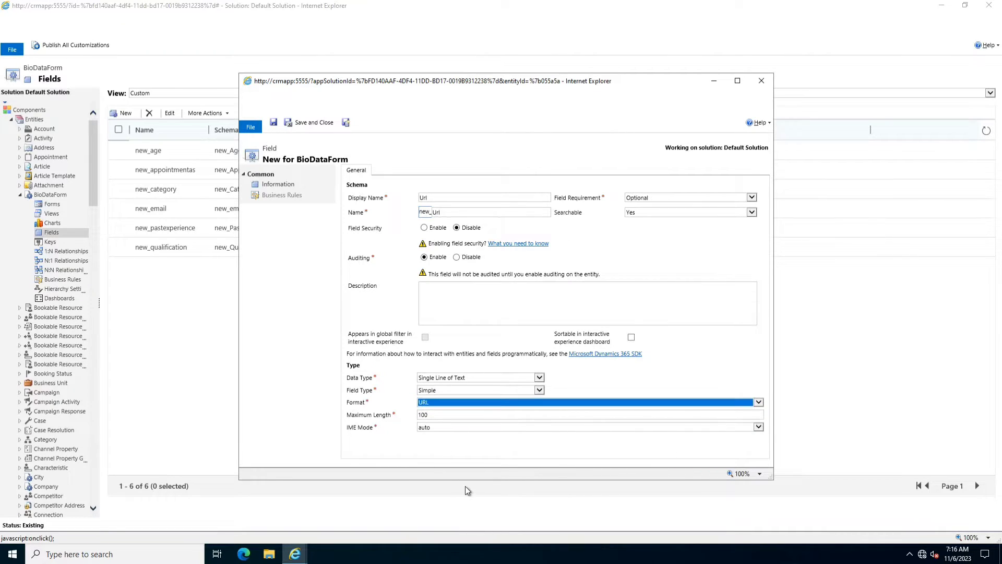
{"action": "left_click", "coordinate": [447, 403]}
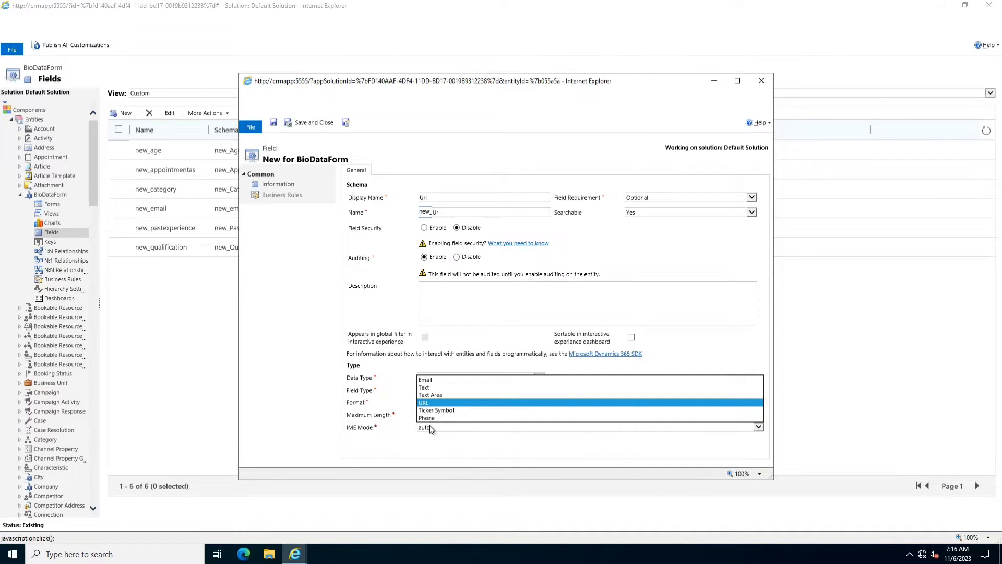
{"action": "left_click", "coordinate": [442, 452]}
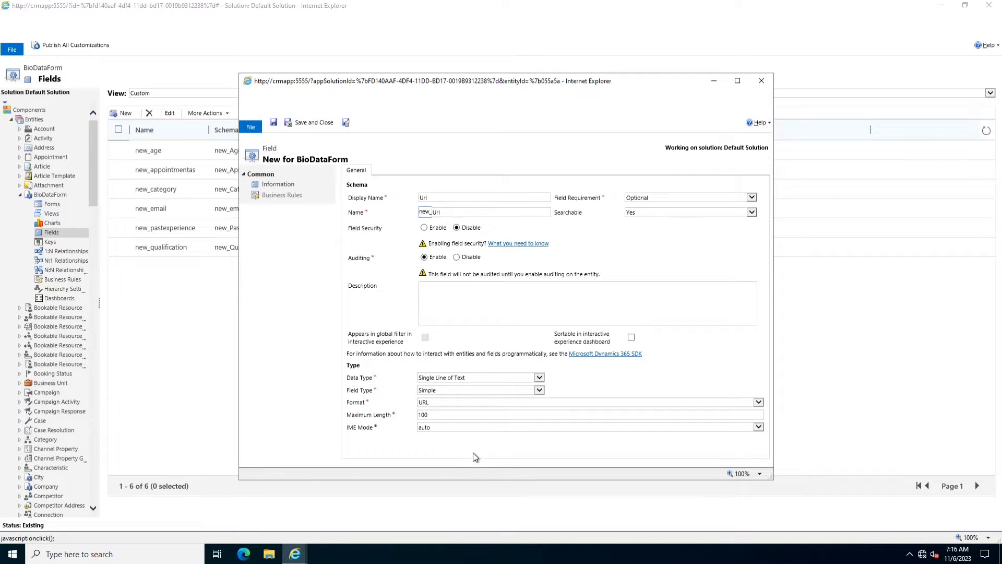
{"action": "left_click", "coordinate": [312, 122]}
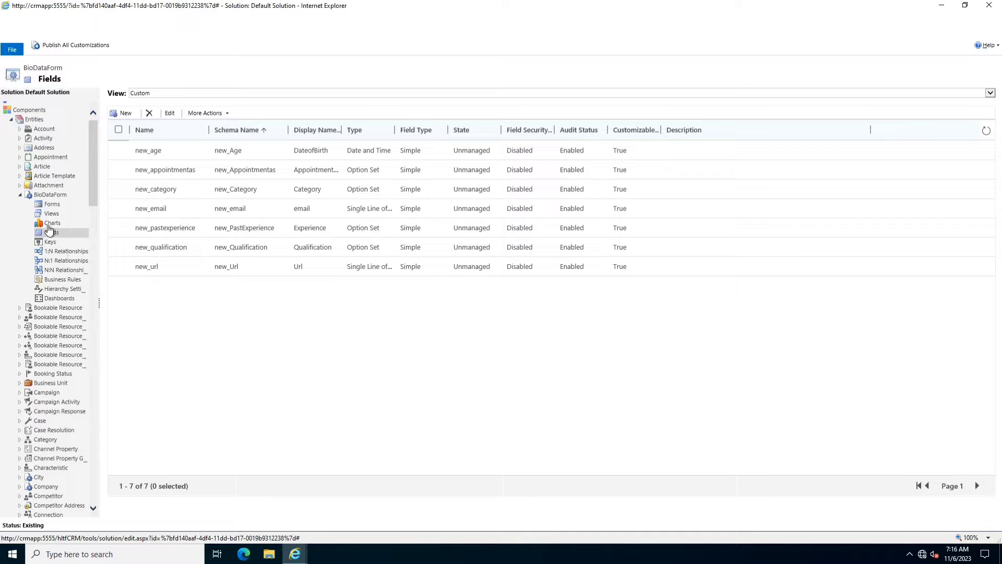
- In the main Information form, place the email and Url fields below DateofBirth in General
{"action": "left_click", "coordinate": [52, 204]}
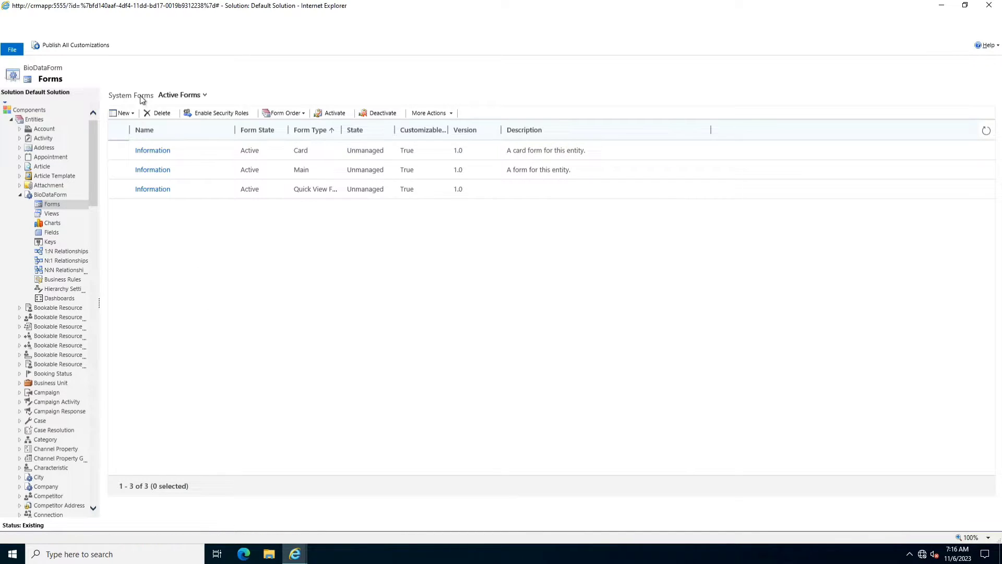
{"action": "left_click", "coordinate": [153, 170]}
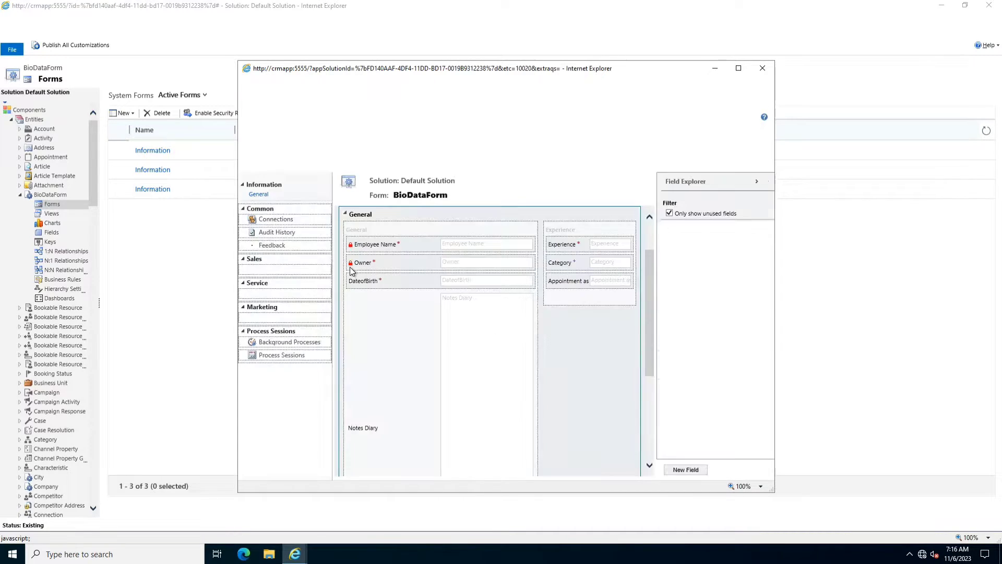
{"action": "left_click", "coordinate": [379, 289]}
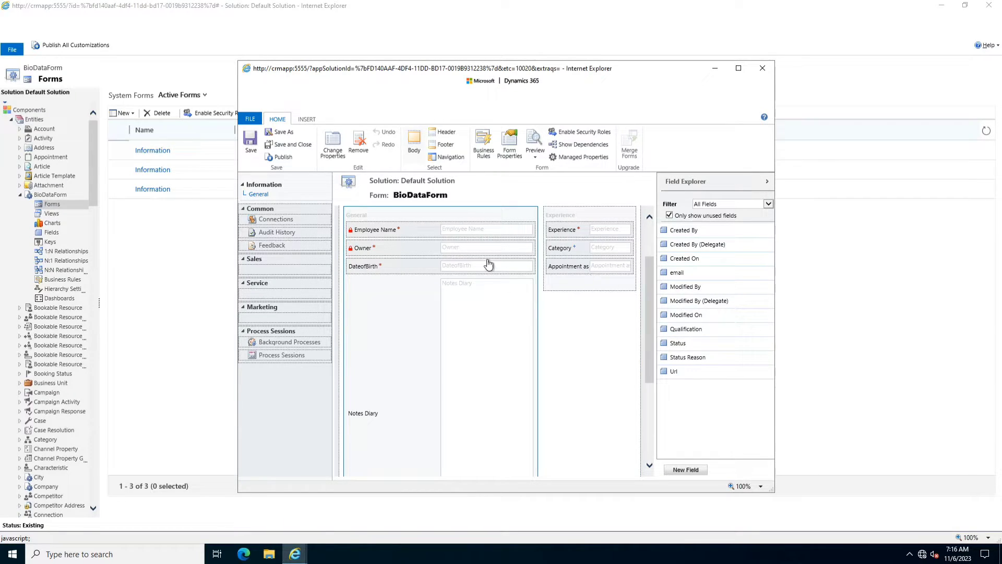
{"action": "left_click", "coordinate": [473, 272]}
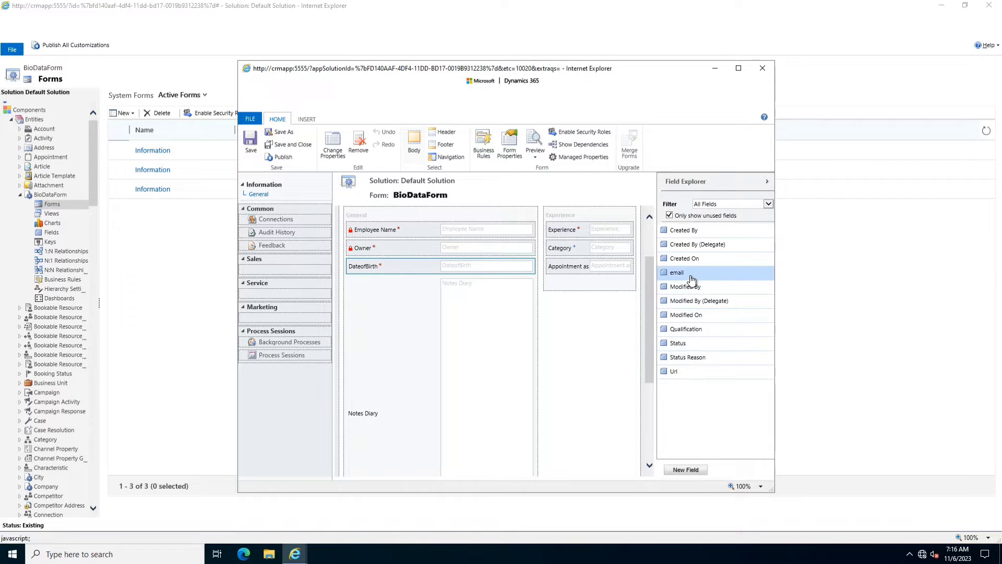
{"action": "left_click_drag", "start_coordinate": [692, 281], "coordinate": [395, 289]}
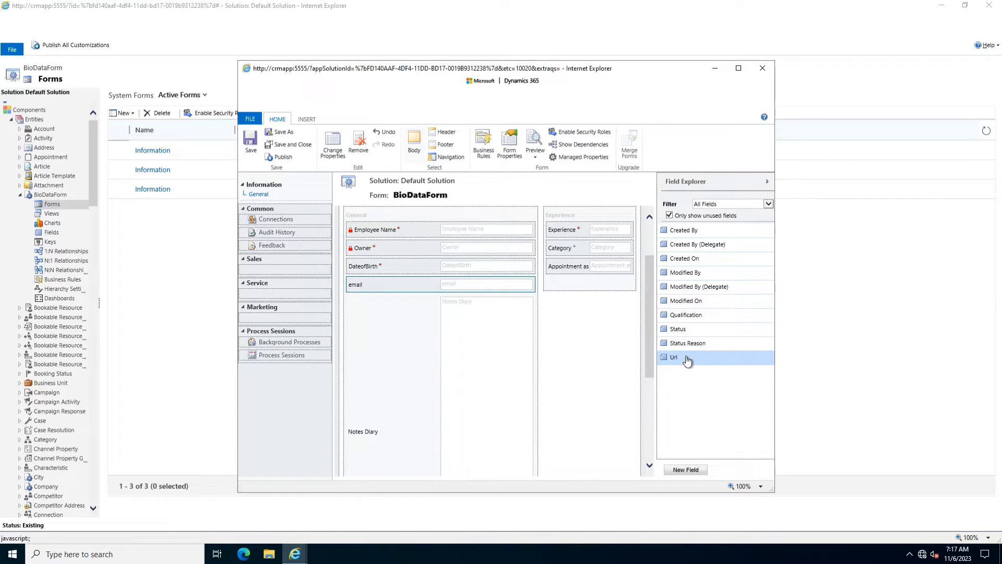
{"action": "left_click_drag", "start_coordinate": [685, 357], "coordinate": [369, 300]}
{"action": "left_click_drag", "start_coordinate": [377, 304], "coordinate": [376, 306]}
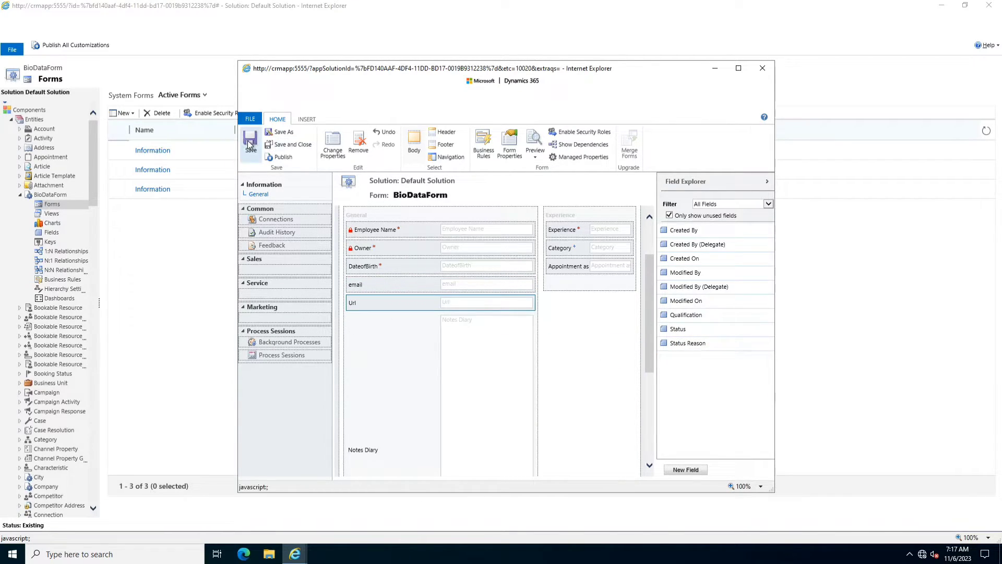
- Publish the form and all customizations, then close the editor and solution window
{"action": "left_click", "coordinate": [283, 157]}
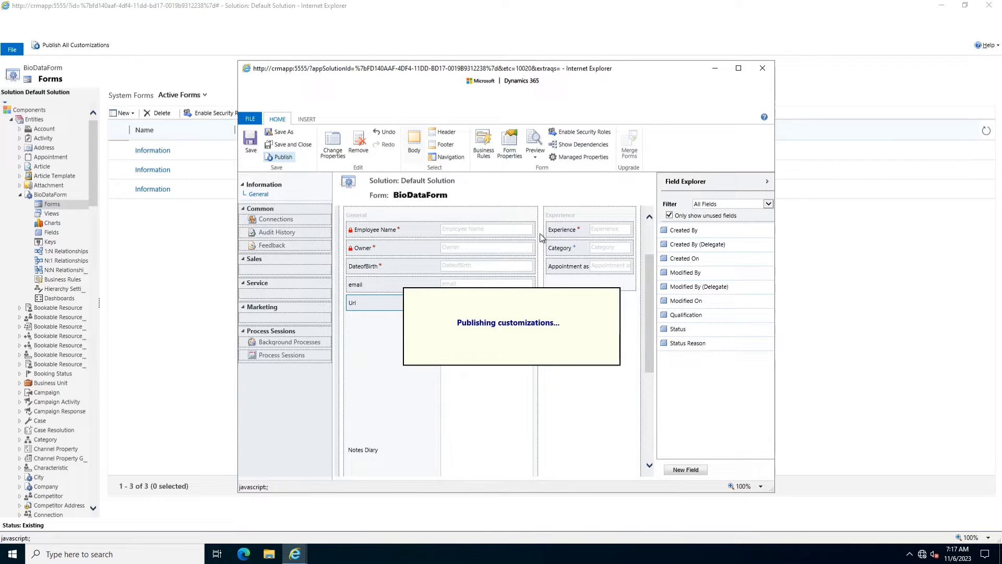
{"action": "left_click", "coordinate": [762, 68]}
{"action": "left_click", "coordinate": [104, 44]}
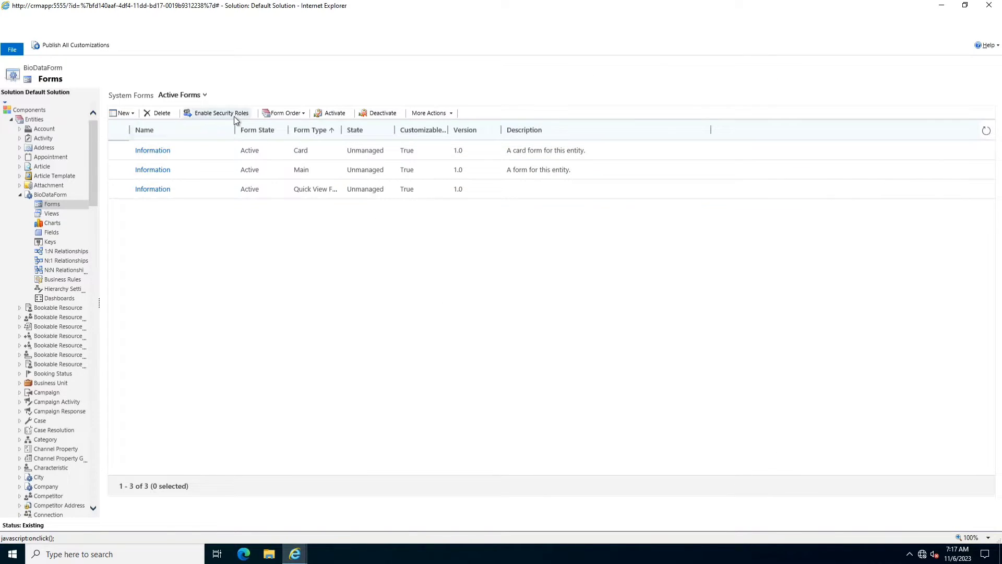
{"action": "left_click", "coordinate": [989, 5]}
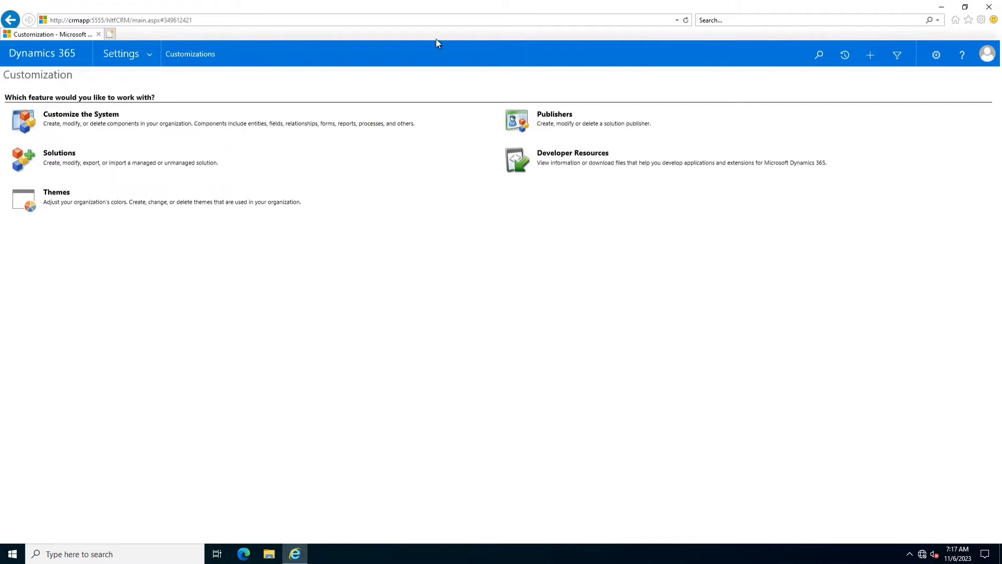
- Go to CustomModule > BiodataForms and start a new BiodataForm record
{"action": "left_click", "coordinate": [688, 20]}
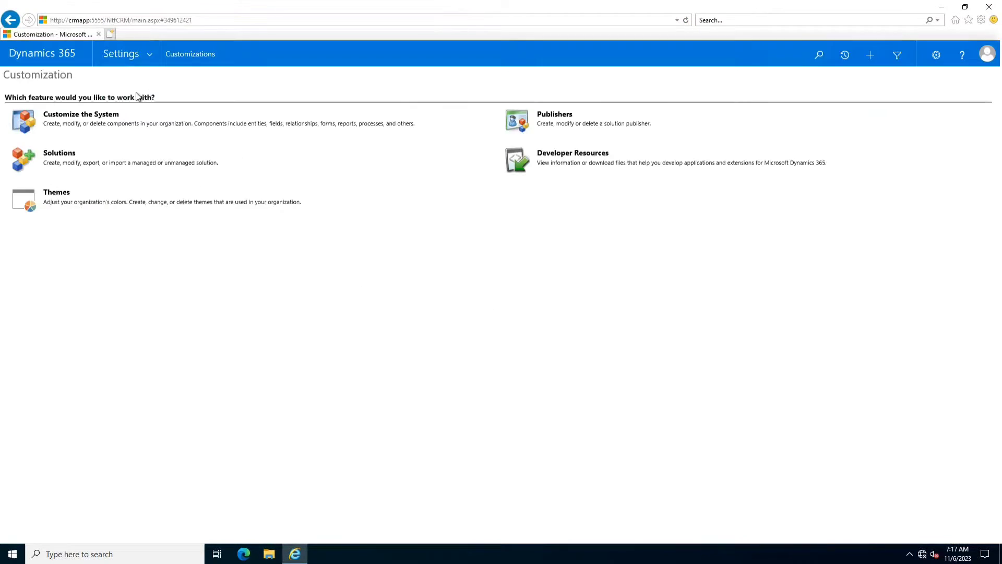
{"action": "left_click", "coordinate": [148, 55]}
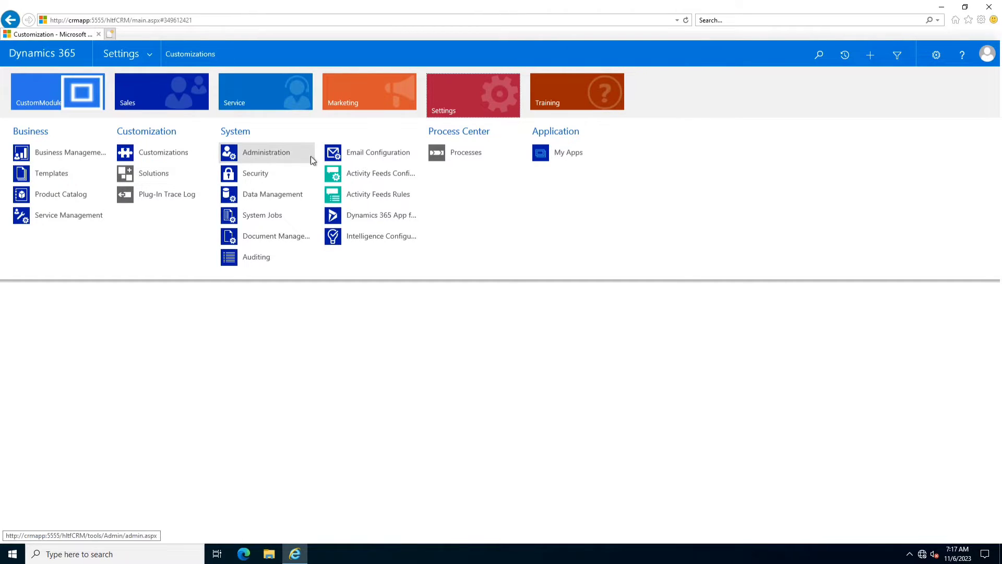
{"action": "left_click", "coordinate": [37, 86]}
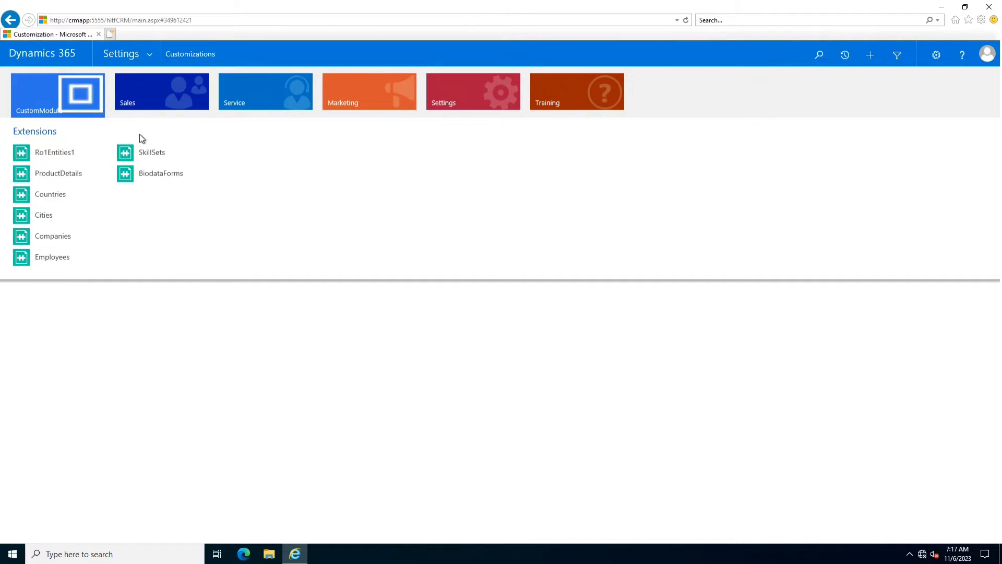
{"action": "left_click", "coordinate": [146, 173]}
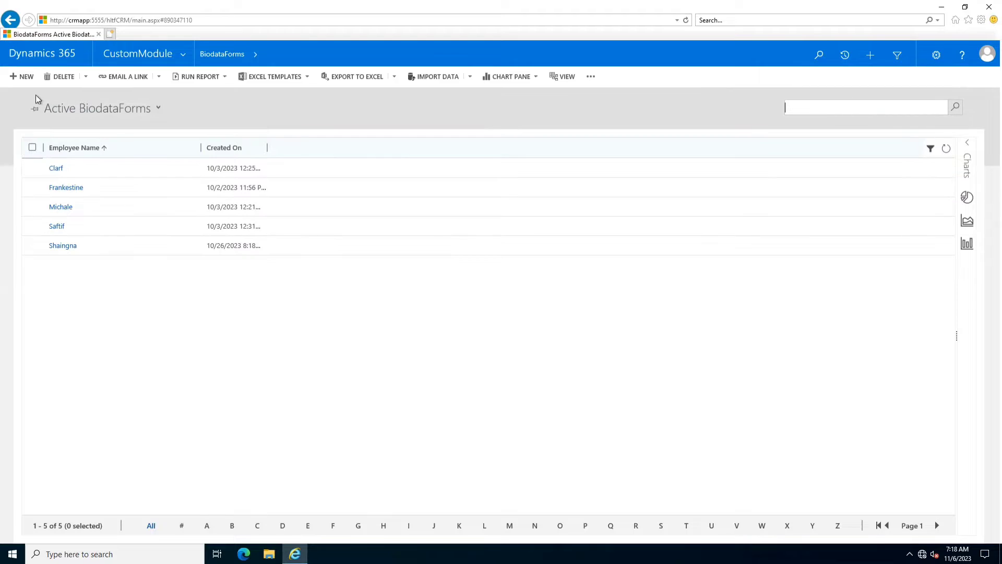
{"action": "left_click", "coordinate": [29, 82]}
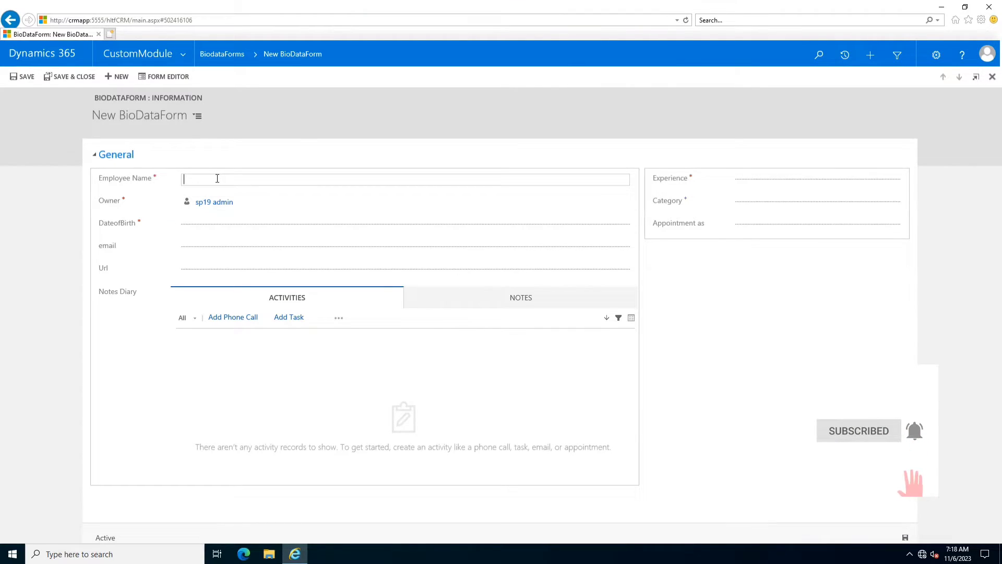
- Enter the employee's name and pick 8/16/2006 as DateofBirth from the calendar
{"action": "type", "text": "Dasiel"}
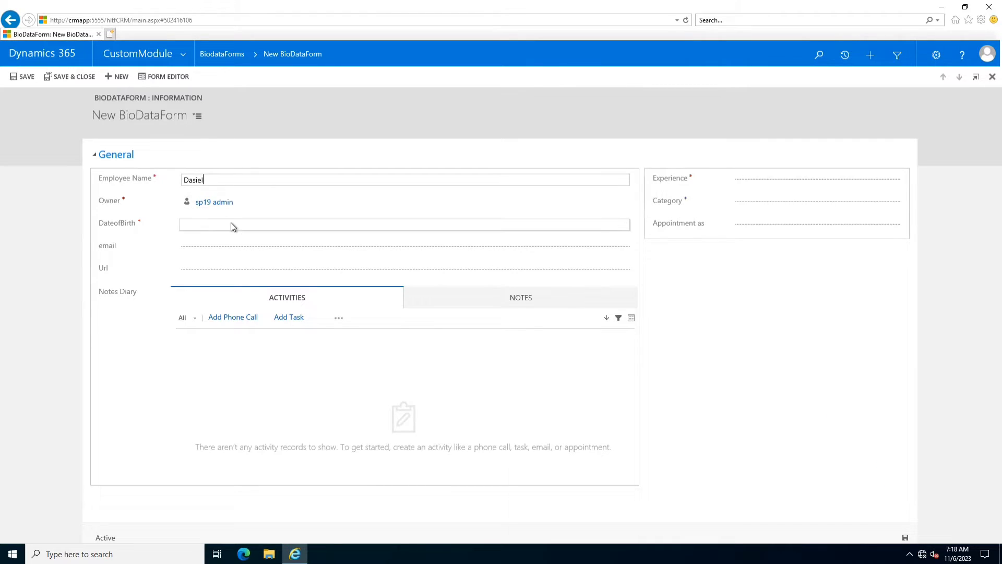
{"action": "left_click", "coordinate": [231, 222]}
{"action": "left_click", "coordinate": [615, 225]}
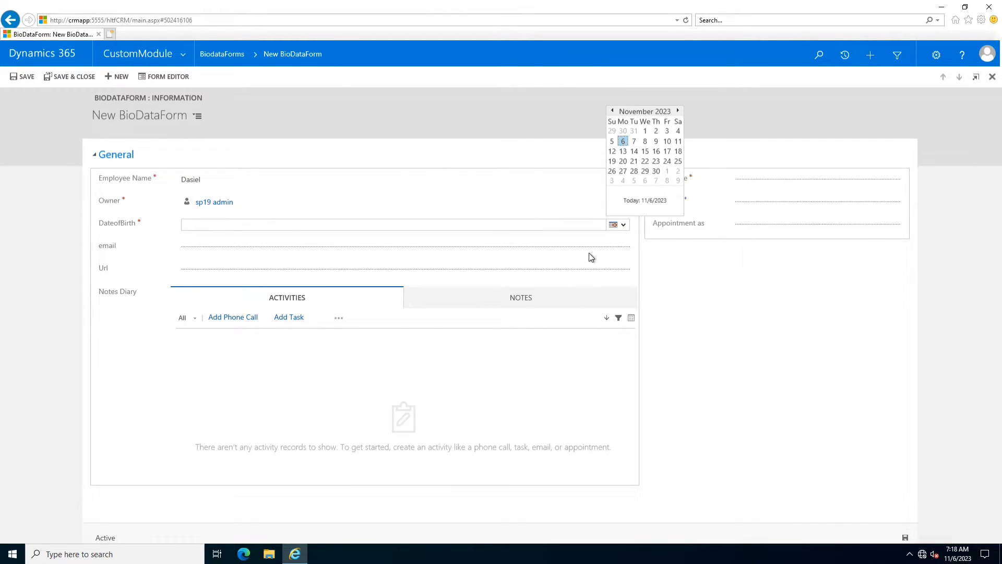
{"action": "left_click", "coordinate": [624, 111]}
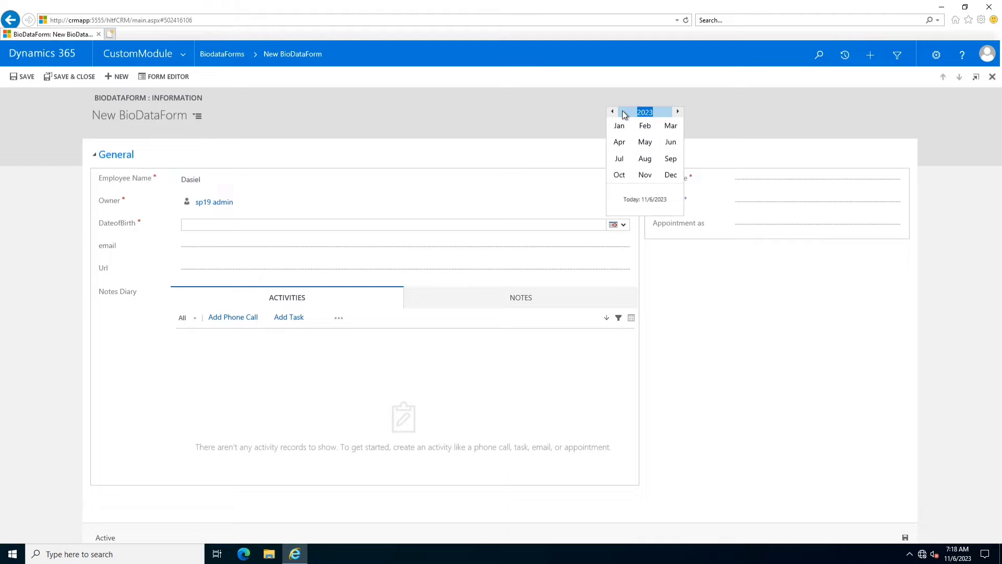
{"action": "left_click", "coordinate": [611, 112]}
{"action": "left_click", "coordinate": [611, 112]}
{"action": "left_click", "coordinate": [612, 112]}
{"action": "left_click", "coordinate": [612, 112]}
{"action": "left_click", "coordinate": [611, 112]}
{"action": "left_click", "coordinate": [611, 113]}
{"action": "left_click", "coordinate": [611, 112]}
{"action": "left_click", "coordinate": [611, 112]}
{"action": "left_click", "coordinate": [612, 112]}
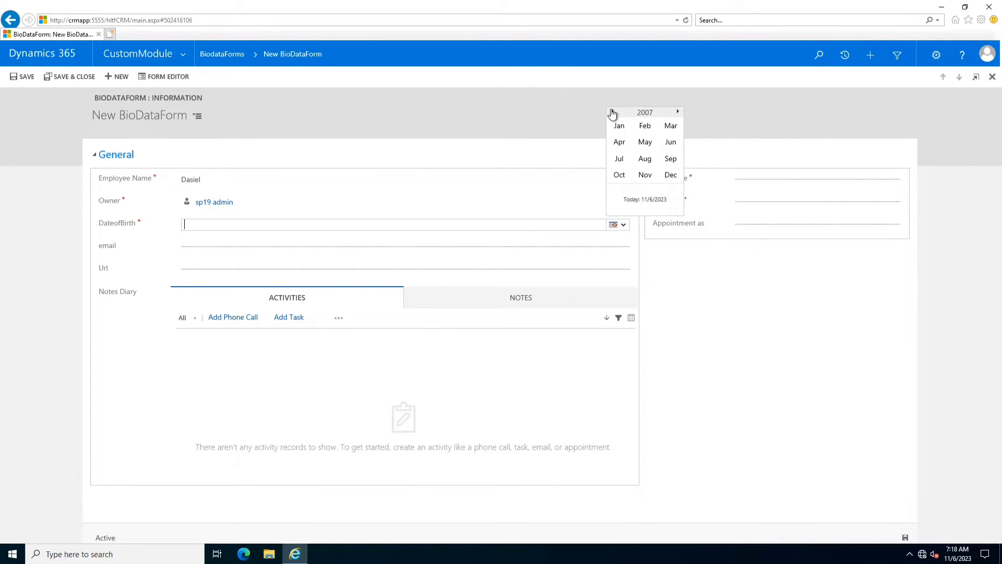
{"action": "left_click", "coordinate": [645, 158]}
{"action": "left_click", "coordinate": [649, 150]}
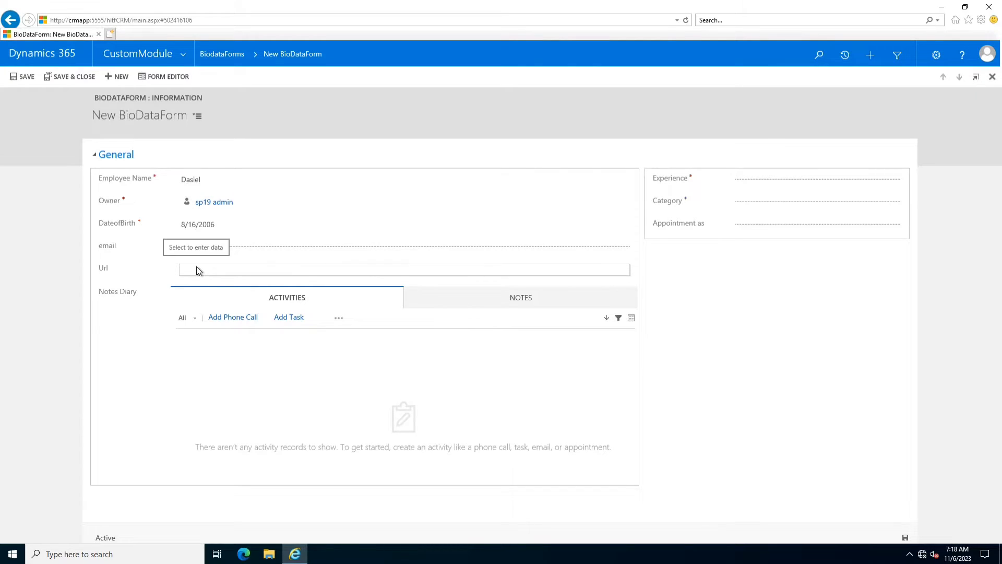
{"action": "left_click", "coordinate": [212, 250]}
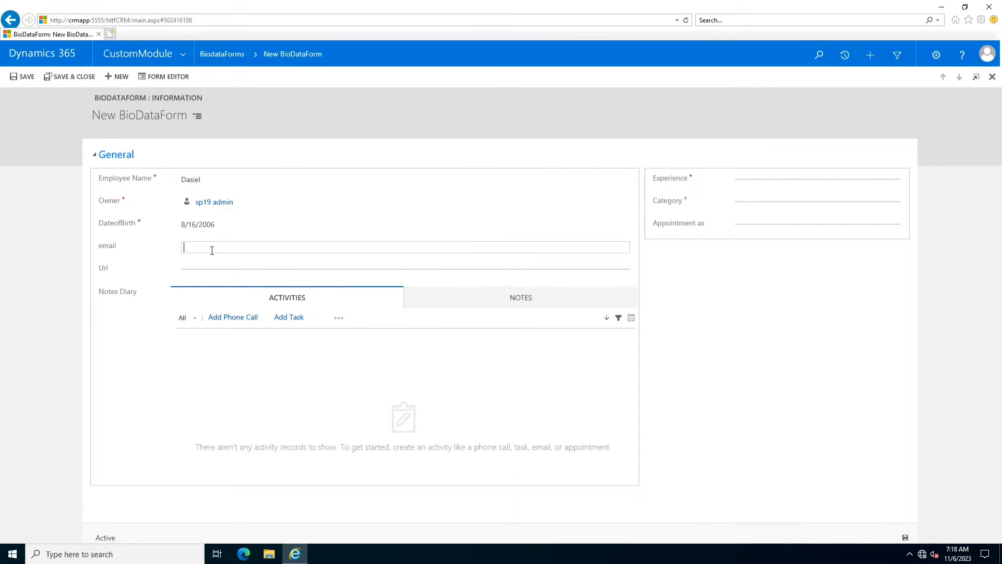
- Replace the invalid email entry '1245' with a valid Gmail address, clearing the validation error
{"action": "type", "text": "1245"}
{"action": "left_click", "coordinate": [59, 267]}
{"action": "mouse_move", "coordinate": [177, 251]}
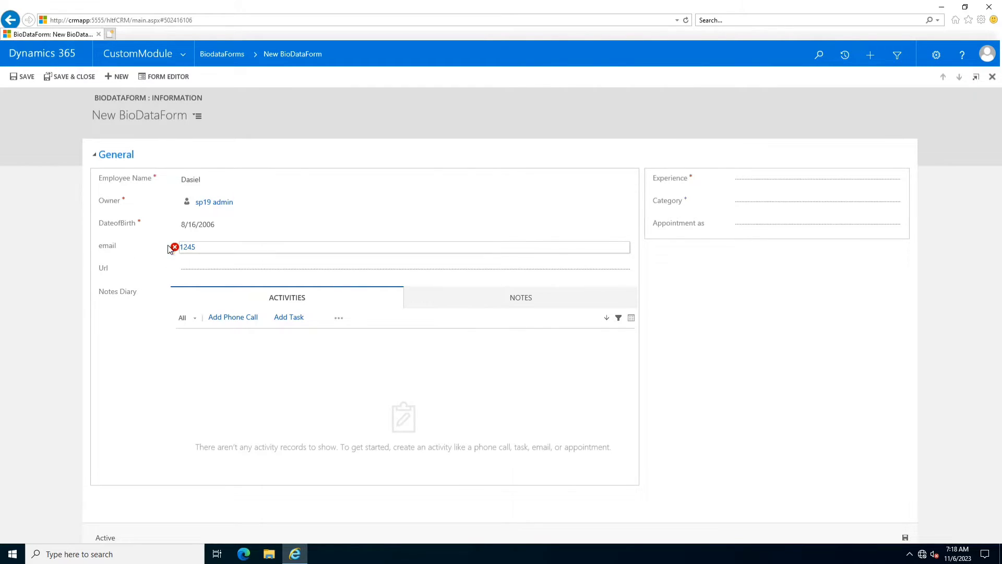
{"action": "left_click", "coordinate": [202, 247]}
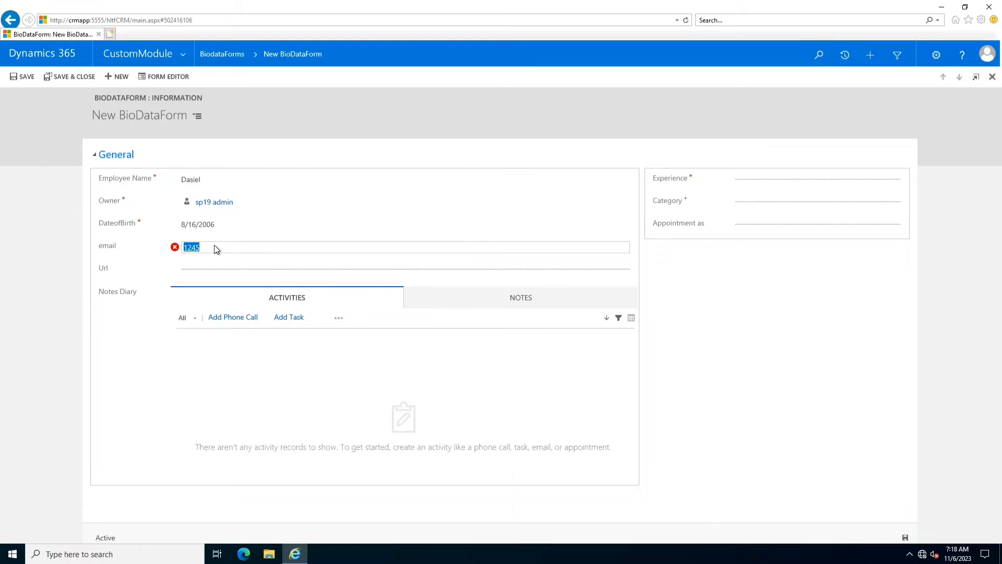
{"action": "left_click", "coordinate": [38, 241]}
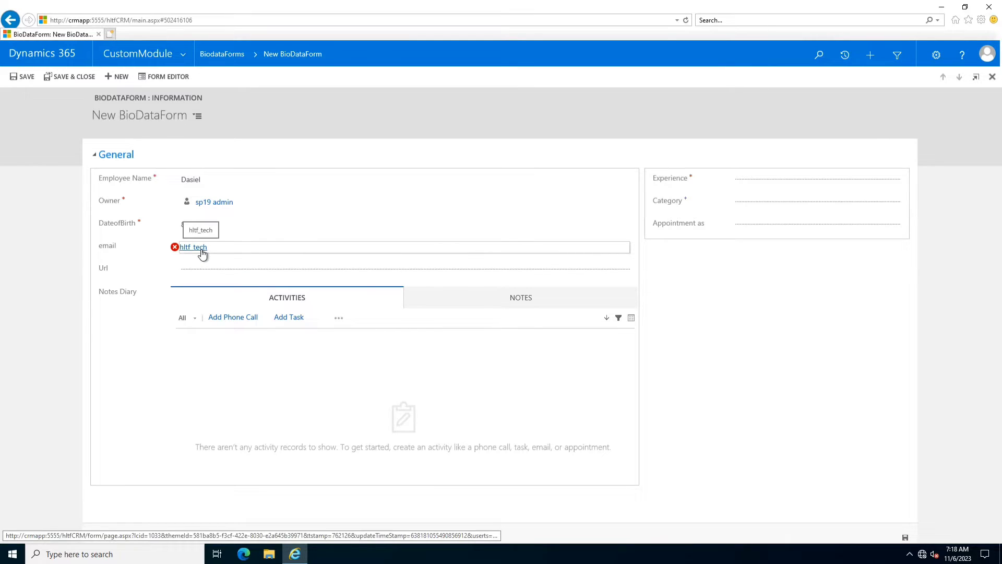
{"action": "left_click", "coordinate": [226, 247]}
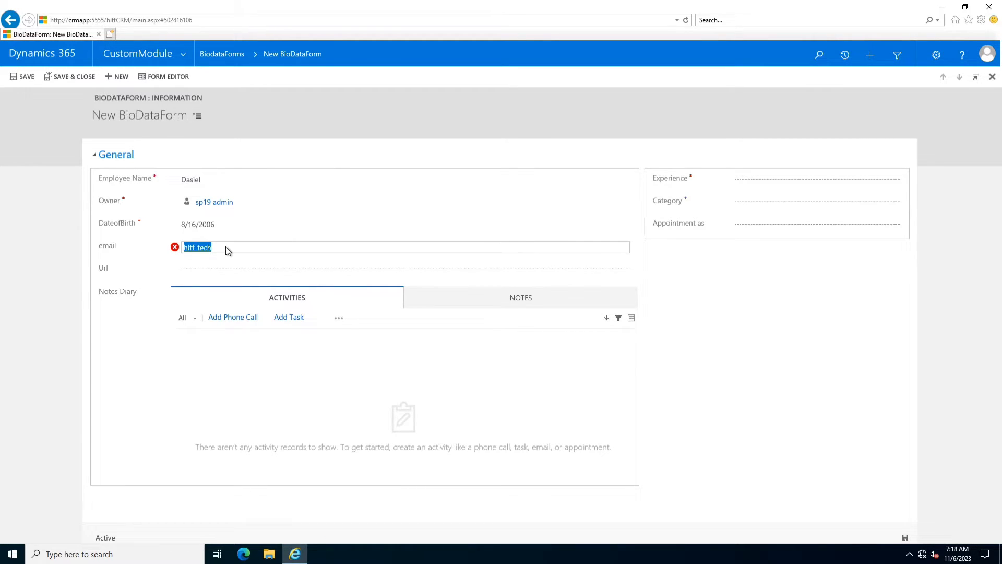
{"action": "left_click", "coordinate": [249, 247]}
{"action": "left_click", "coordinate": [155, 256]}
{"action": "left_click", "coordinate": [123, 368]}
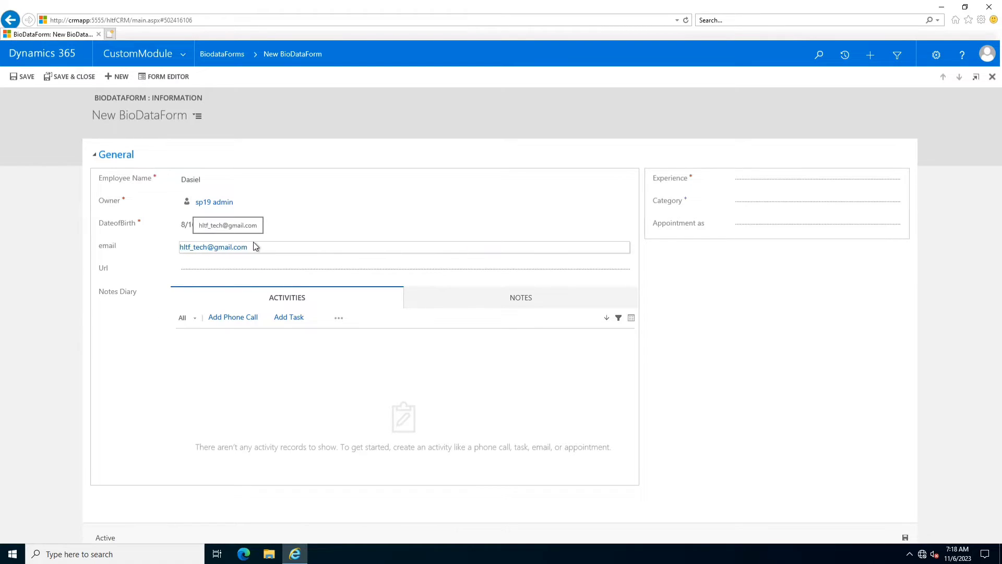
{"action": "left_click", "coordinate": [226, 269]}
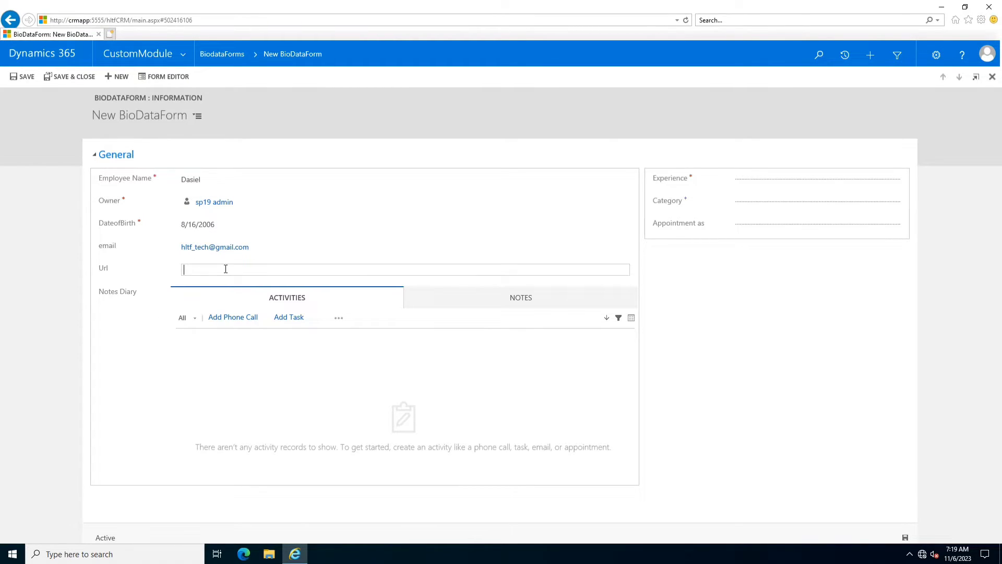
{"action": "key", "text": "Return"}
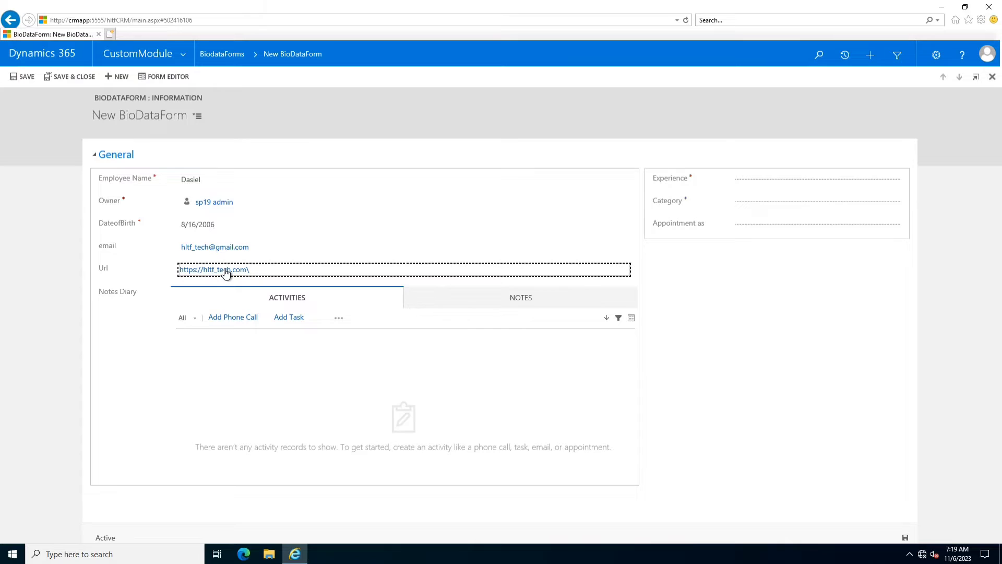
{"action": "left_click", "coordinate": [326, 272]}
{"action": "left_click", "coordinate": [338, 267]}
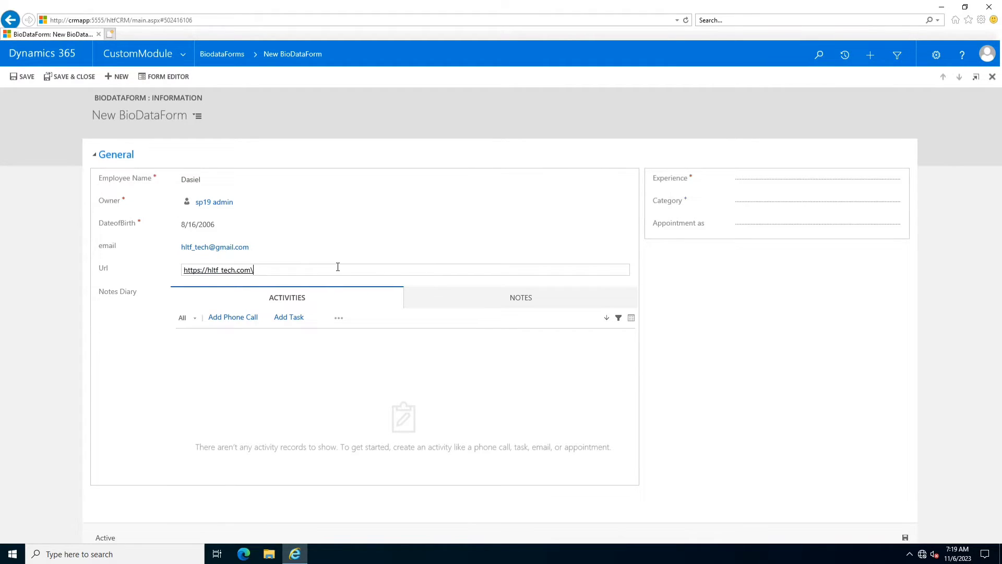
{"action": "left_click", "coordinate": [115, 346]}
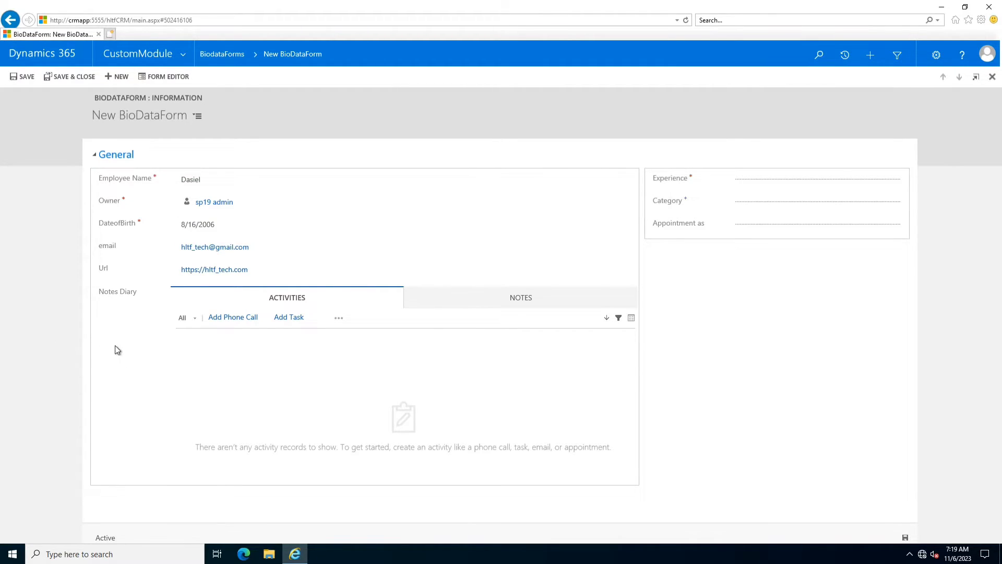